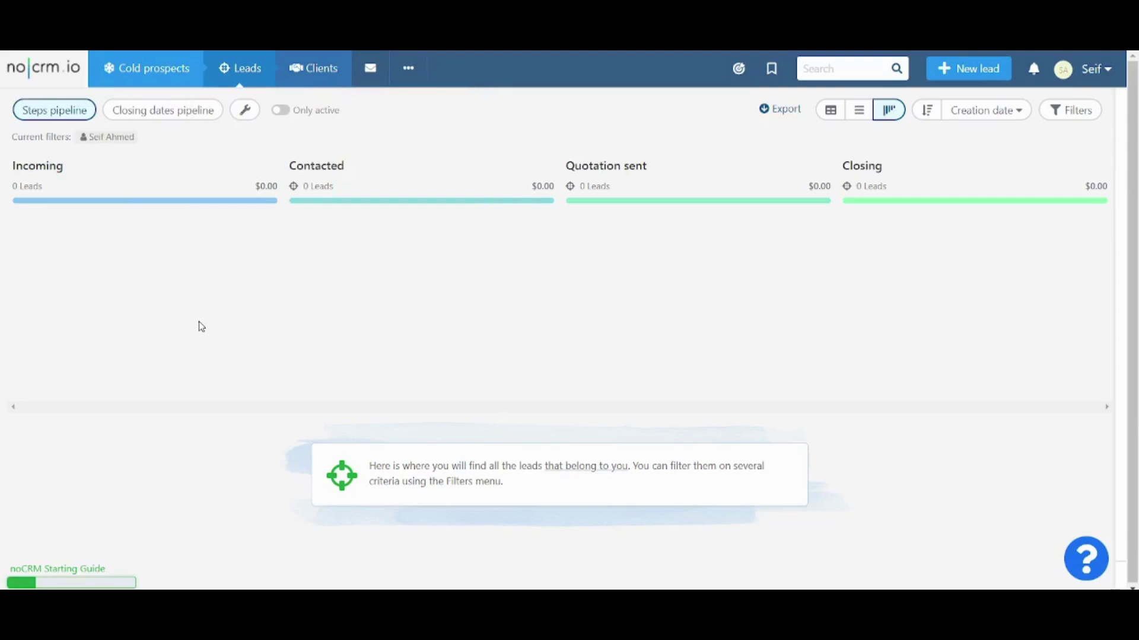
Step: Go to the Cold prospects area and start a new prospecting list
mouse_move(145, 74)
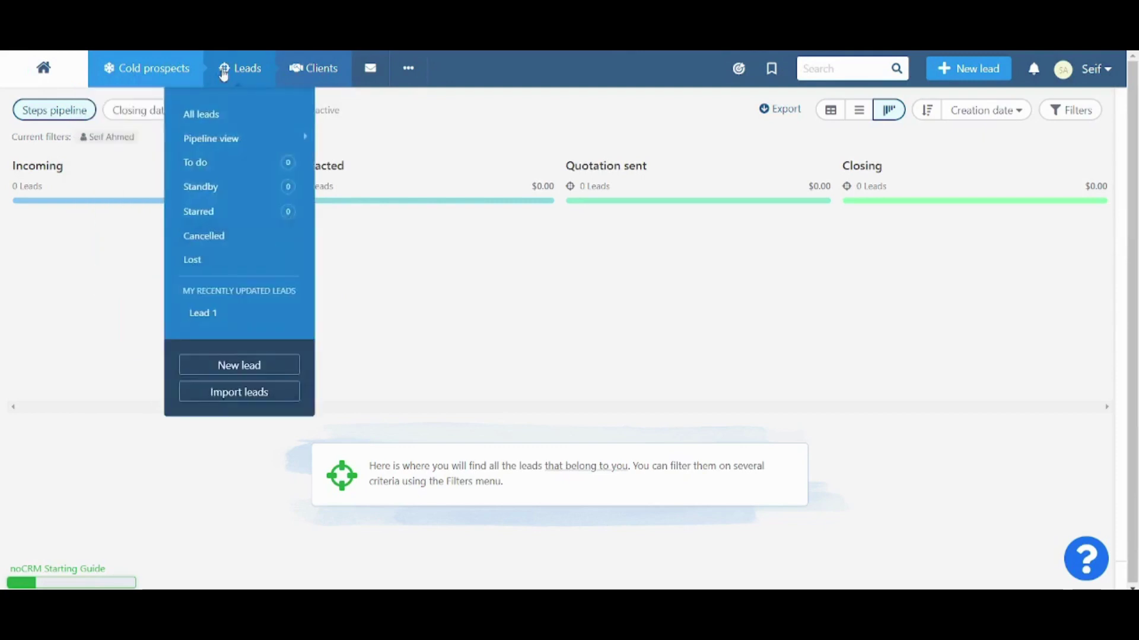
mouse_move(302, 85)
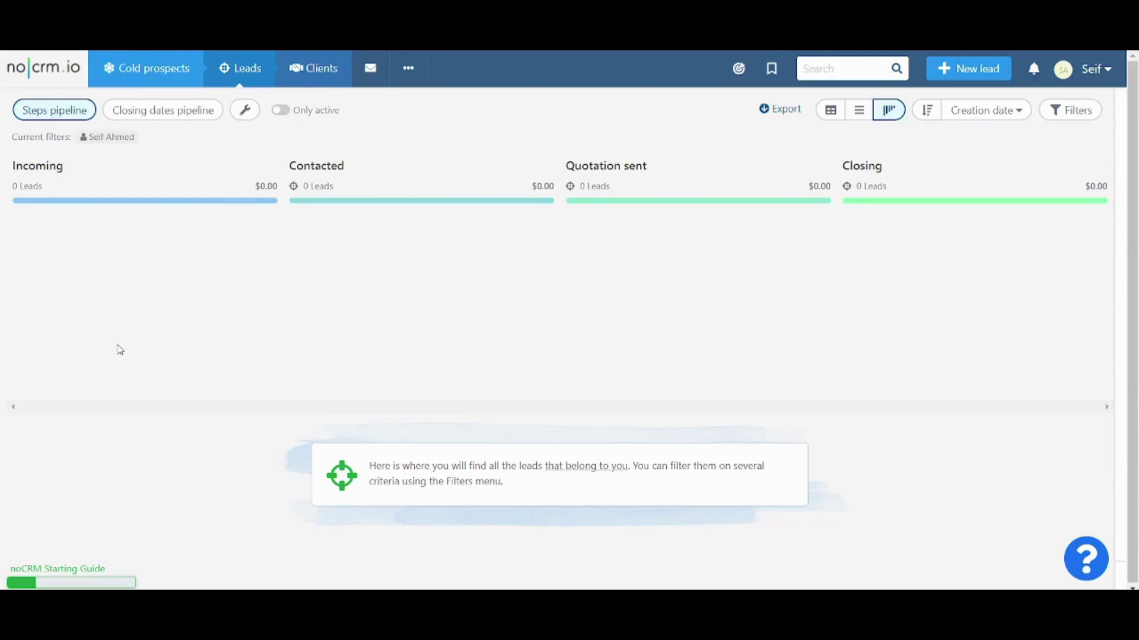
mouse_move(336, 90)
mouse_move(93, 77)
left_click(148, 71)
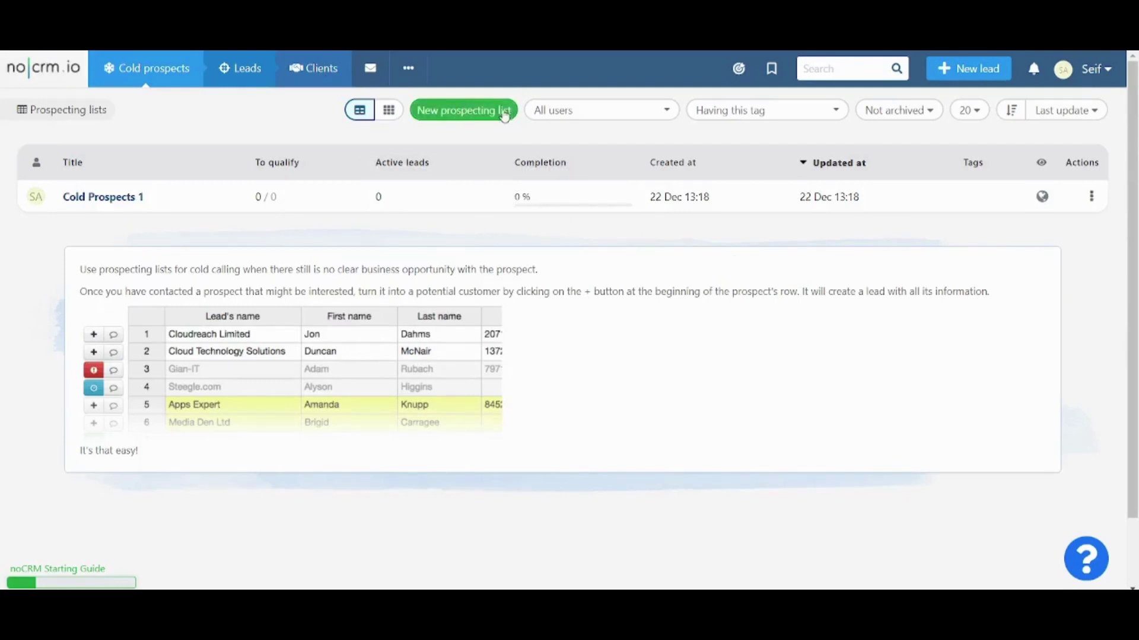
left_click(479, 112)
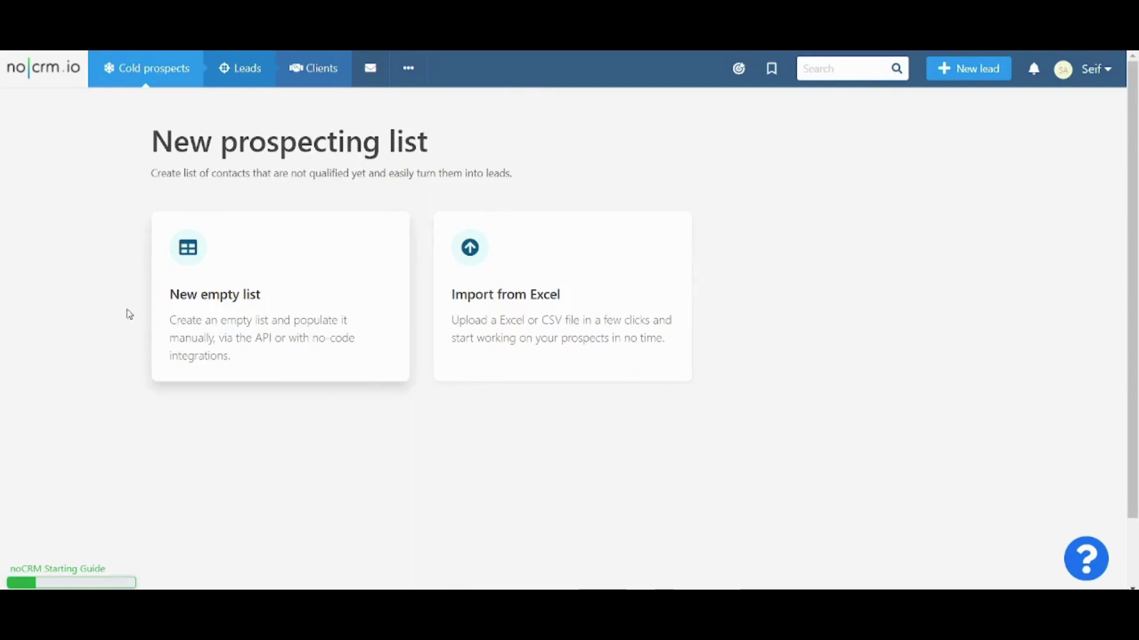
Step: Create a new empty prospecting list titled 'Cold Prospects 1'
left_click(301, 274)
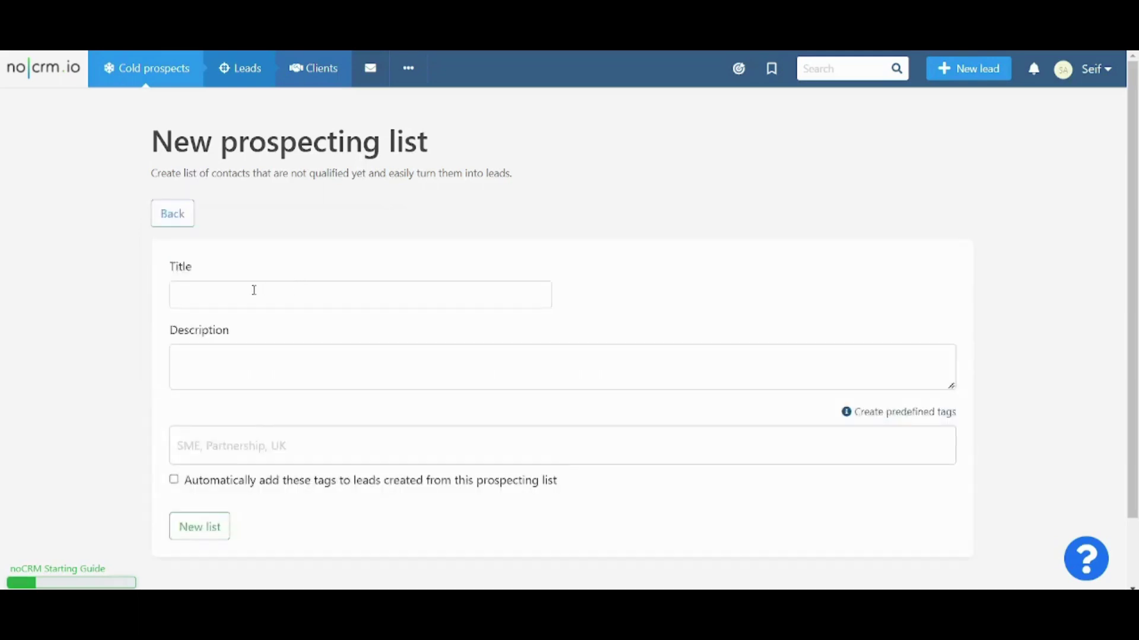
scroll(415, 249, "down", 1)
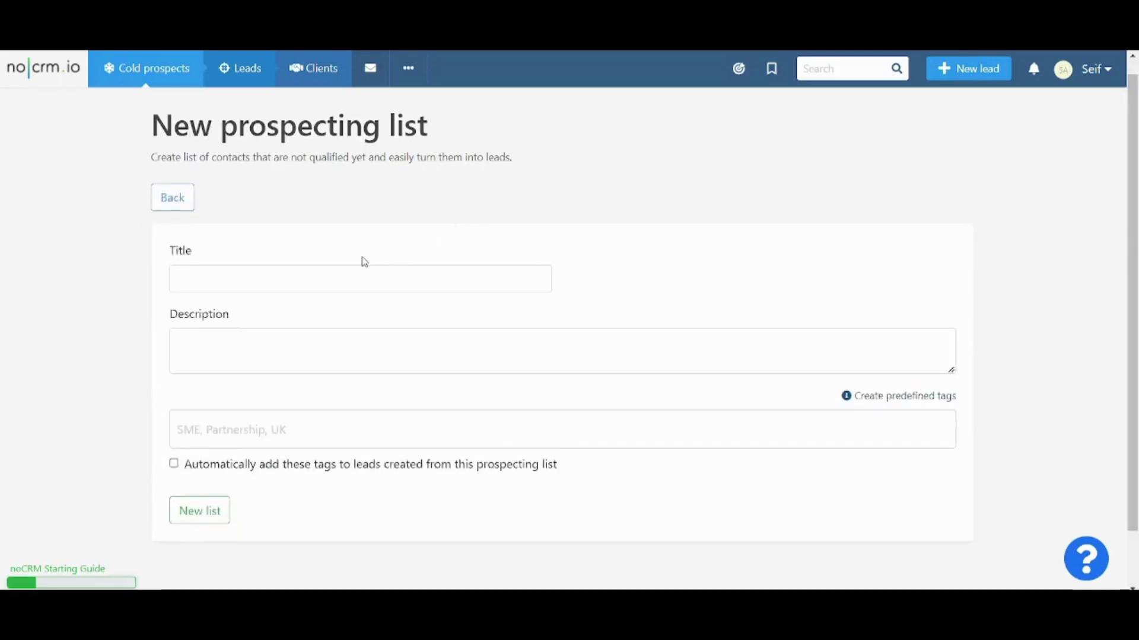
left_click(347, 280)
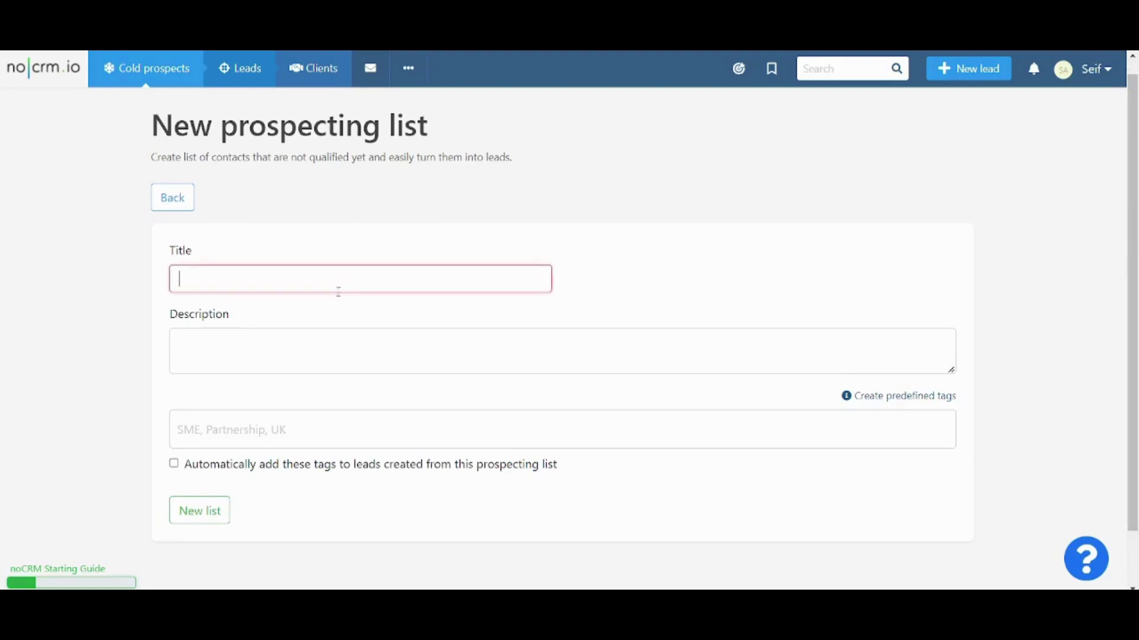
type("Cold Prospects 1")
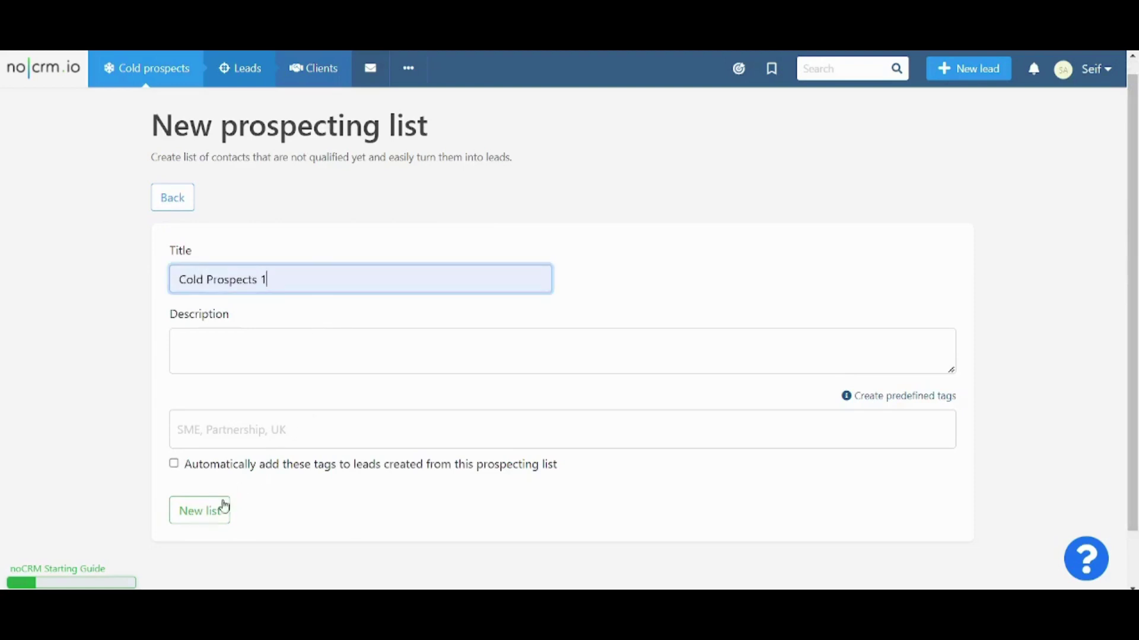
left_click(215, 510)
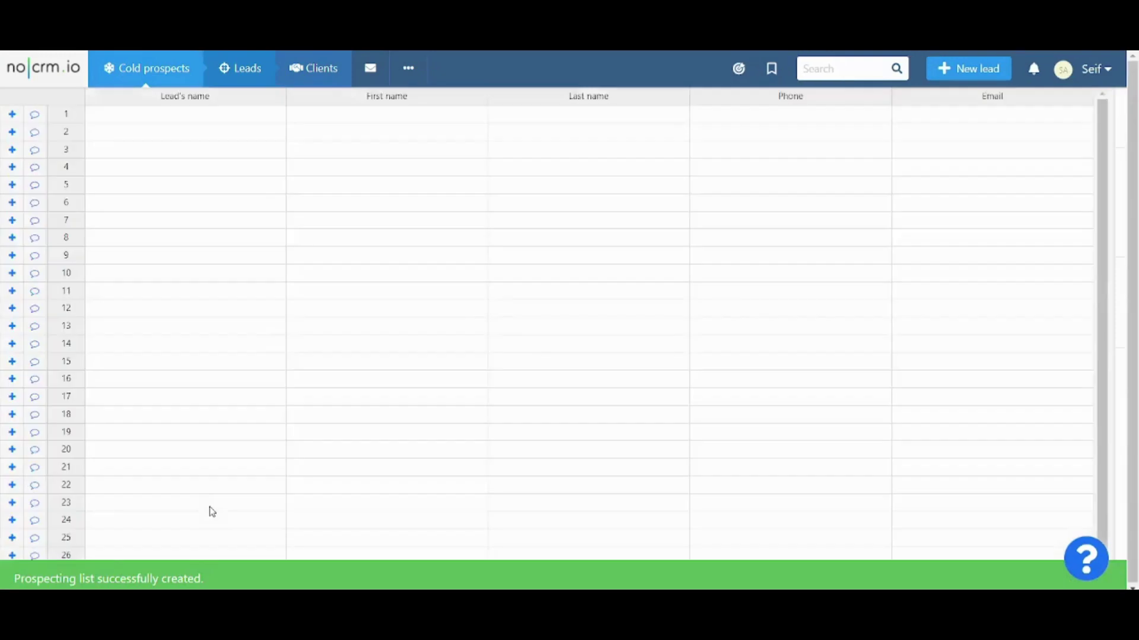
Step: Select row 1's Lead's name and First name cells, then return to the leads pipeline
left_click(175, 121)
key("Tab")
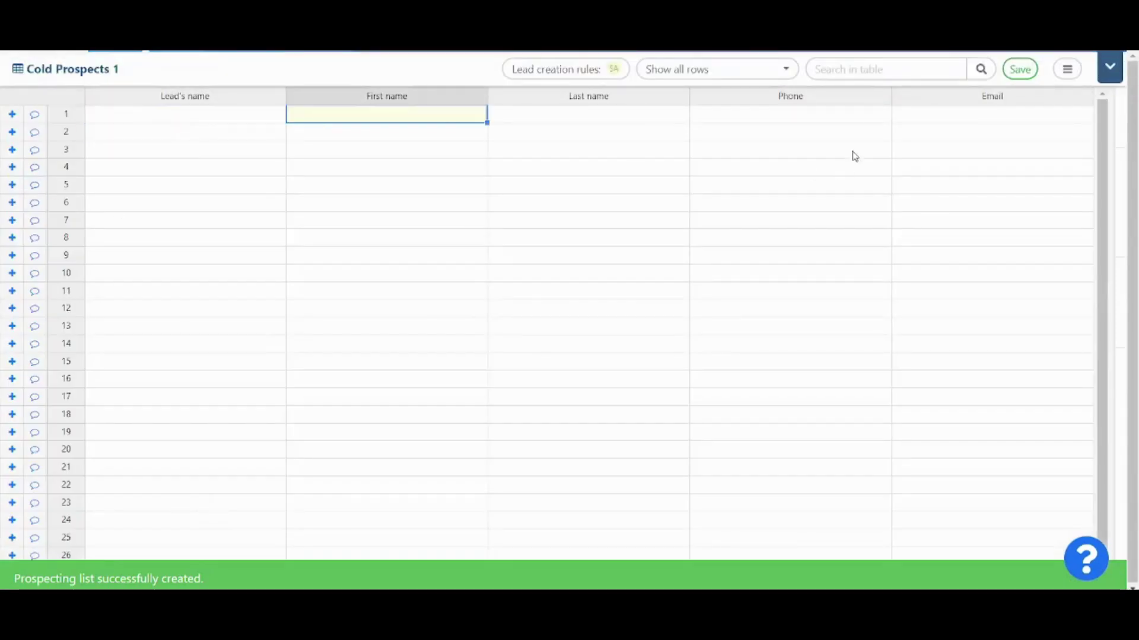
left_click(1108, 67)
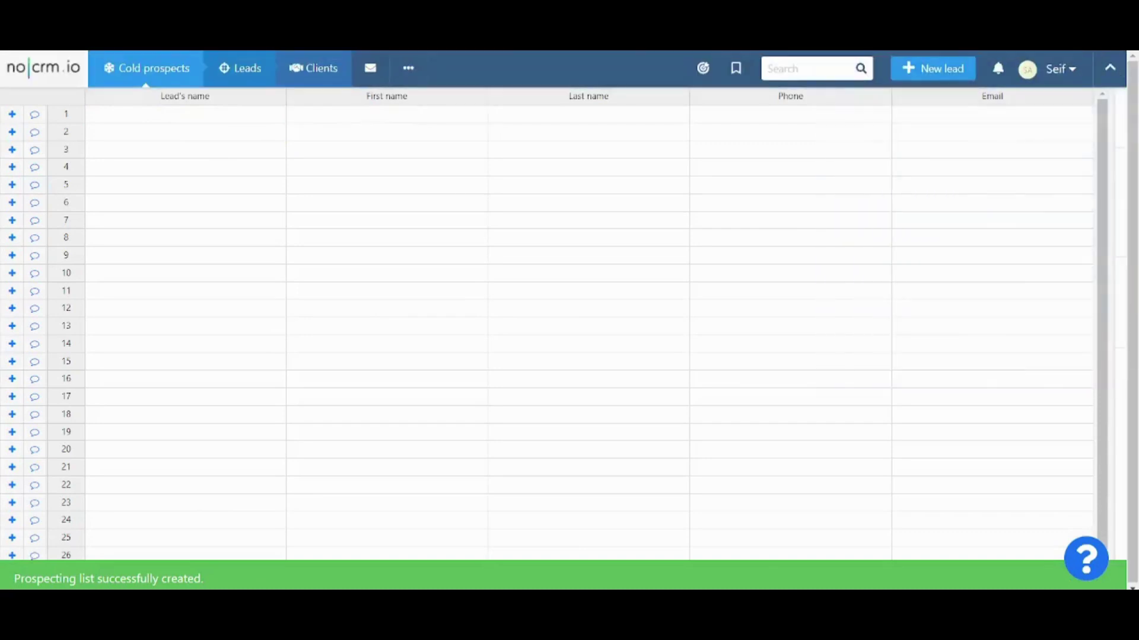
left_click(262, 73)
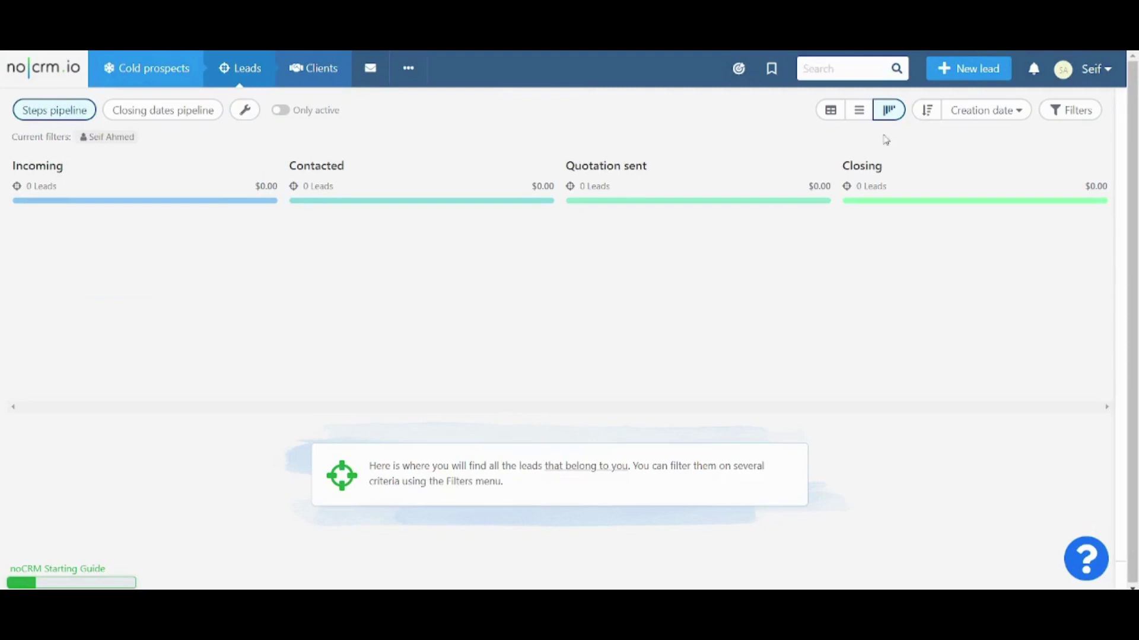
Step: Start a new lead titled 'Lead 1' and enter the contact's first and last name
left_click(982, 78)
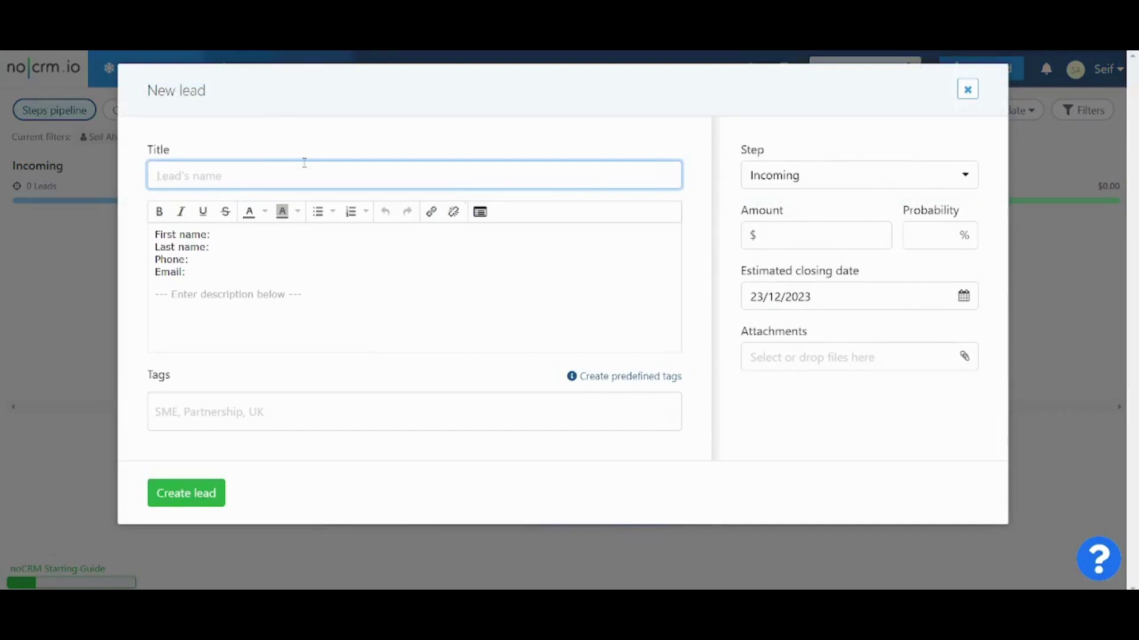
type("Lead 1")
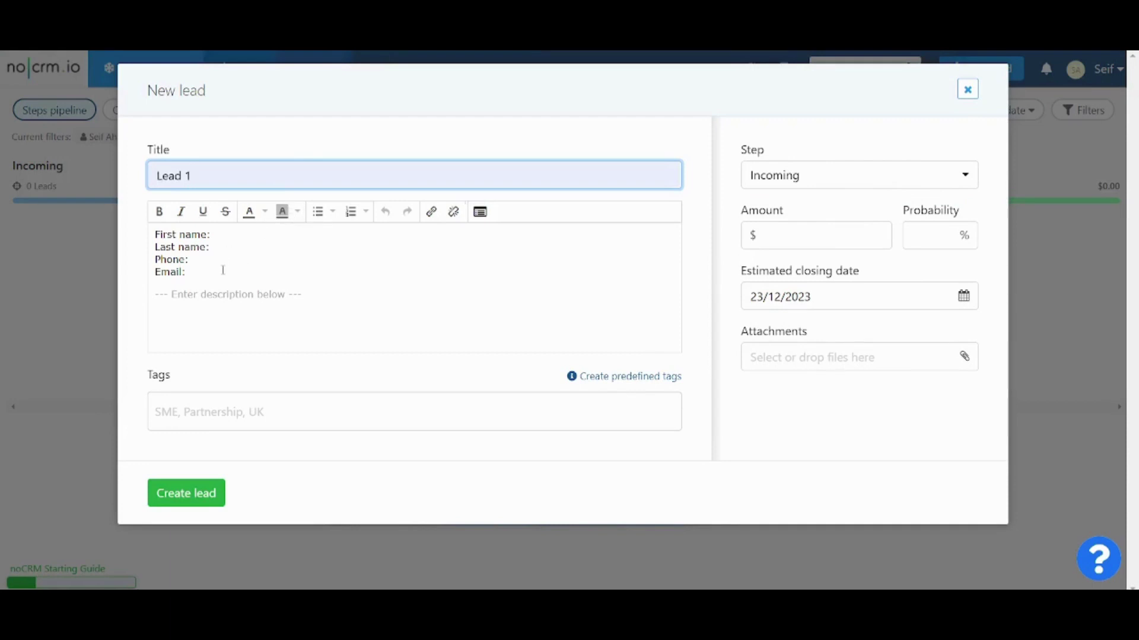
left_click(248, 241)
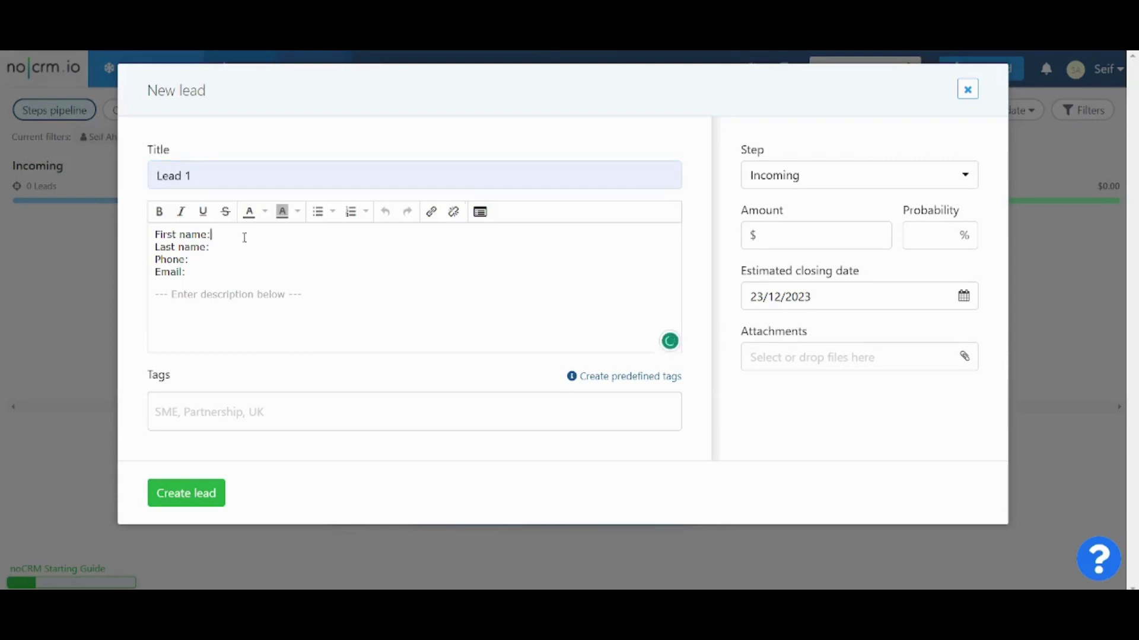
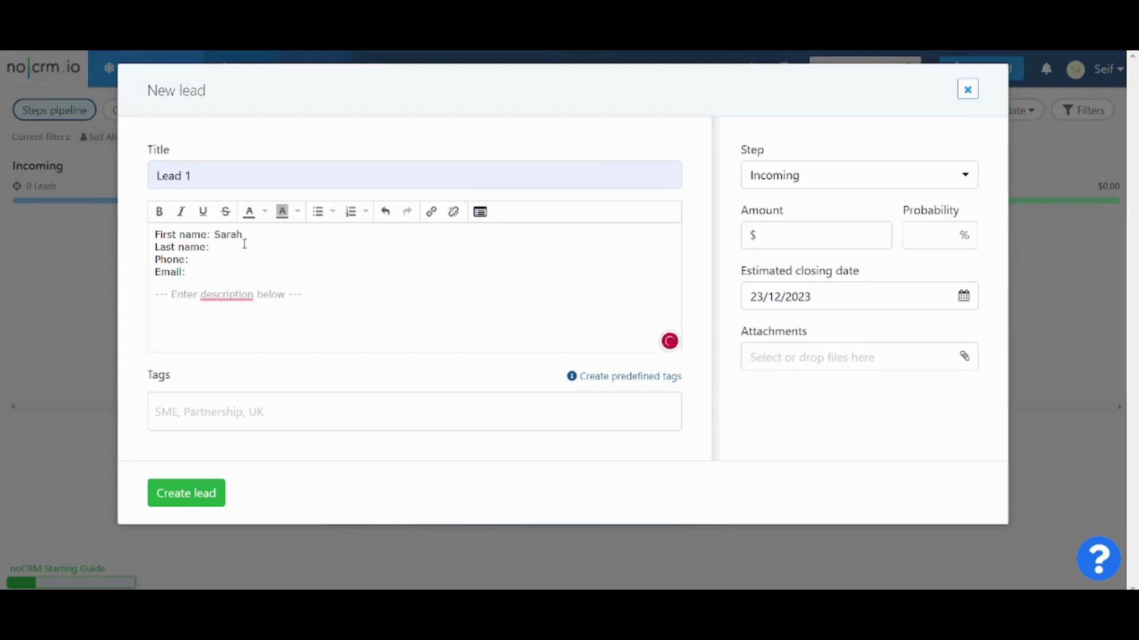
type(" +")
key("Down")
key("Down")
key("Up")
Step: Add the contact's phone number and e-mail address, then save the lead
left_click(238, 262)
type("0123456789")
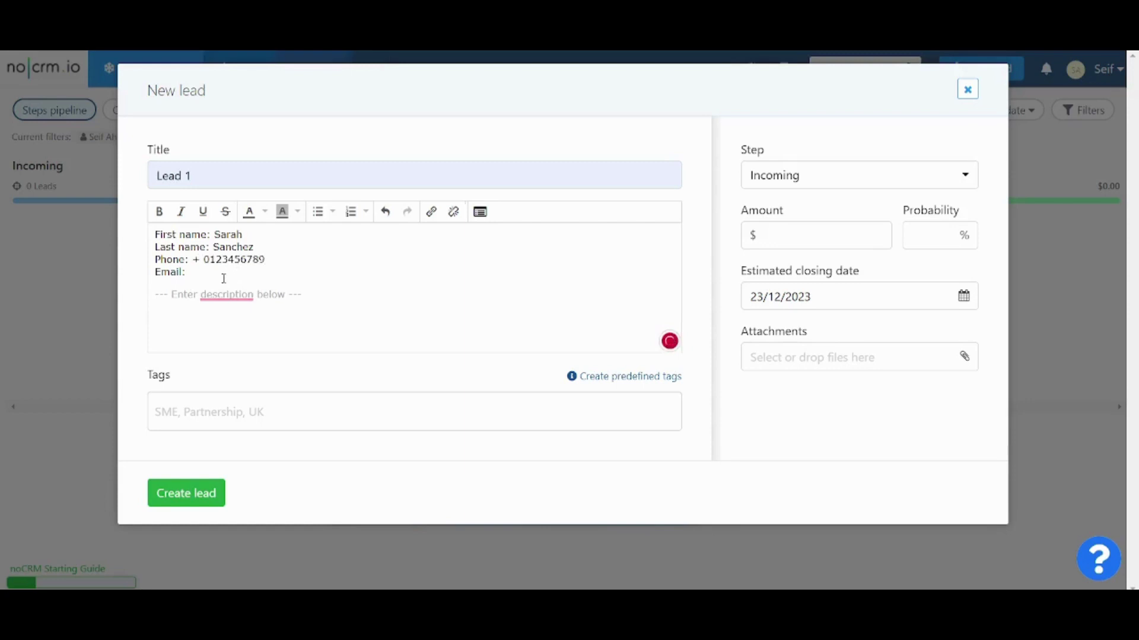
left_click(212, 273)
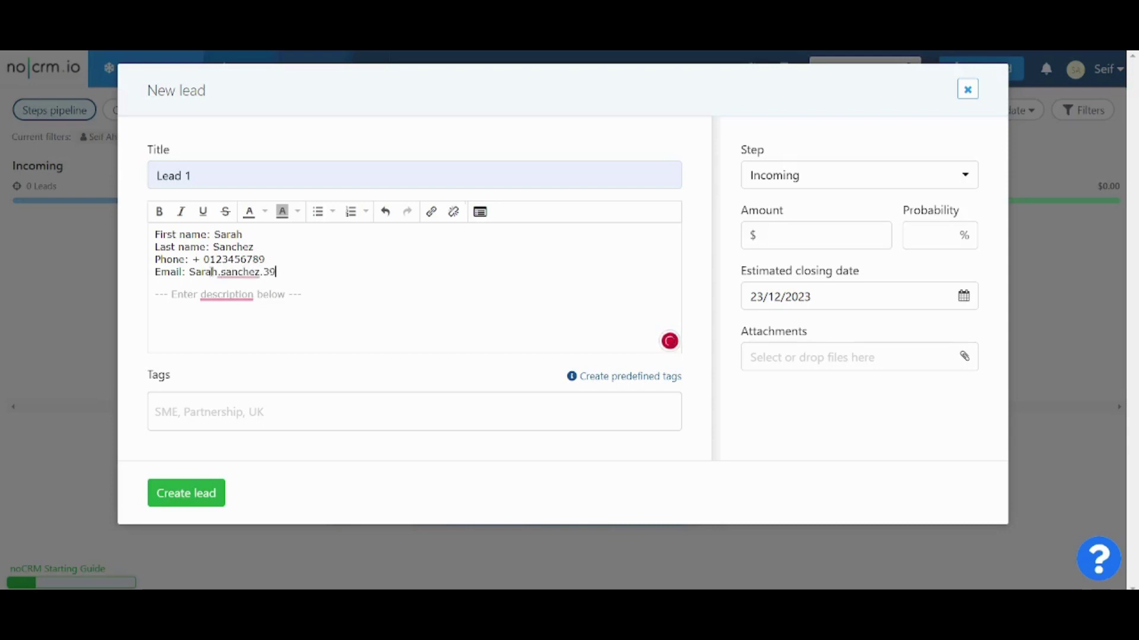
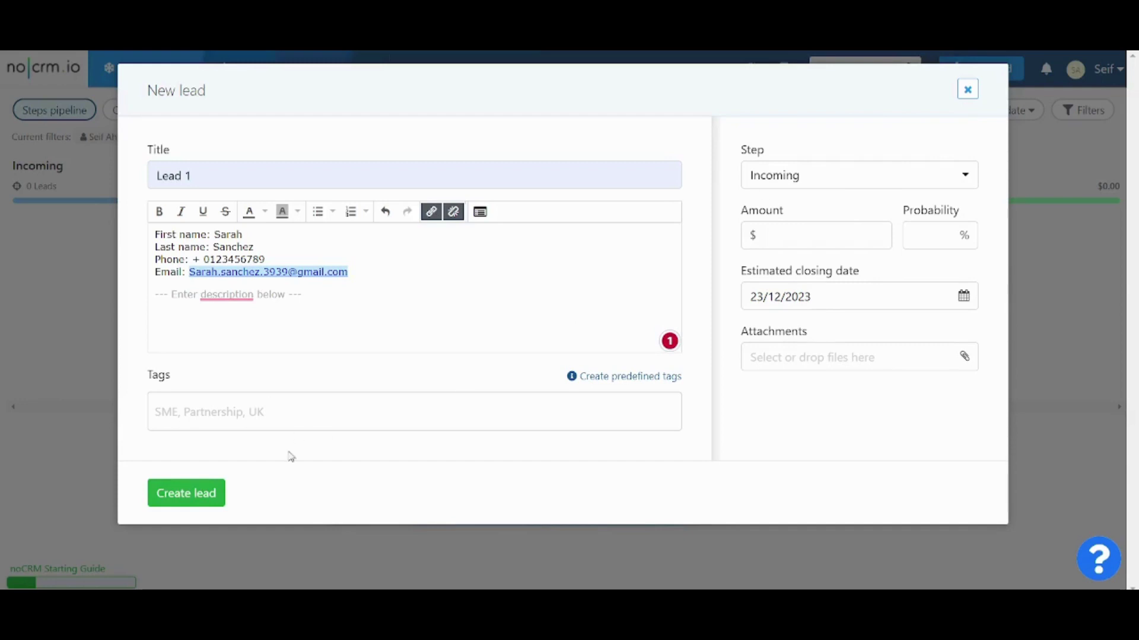
left_click(170, 501)
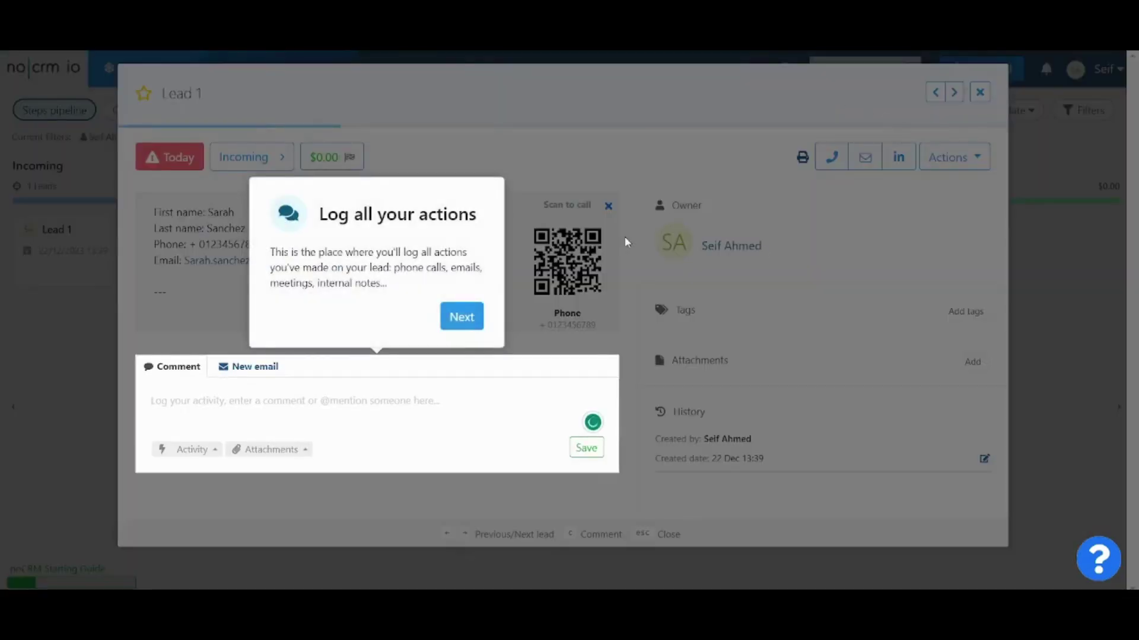
Step: Dismiss the action-logging tip and close Lead 1's details to view the pipeline
left_click(625, 241)
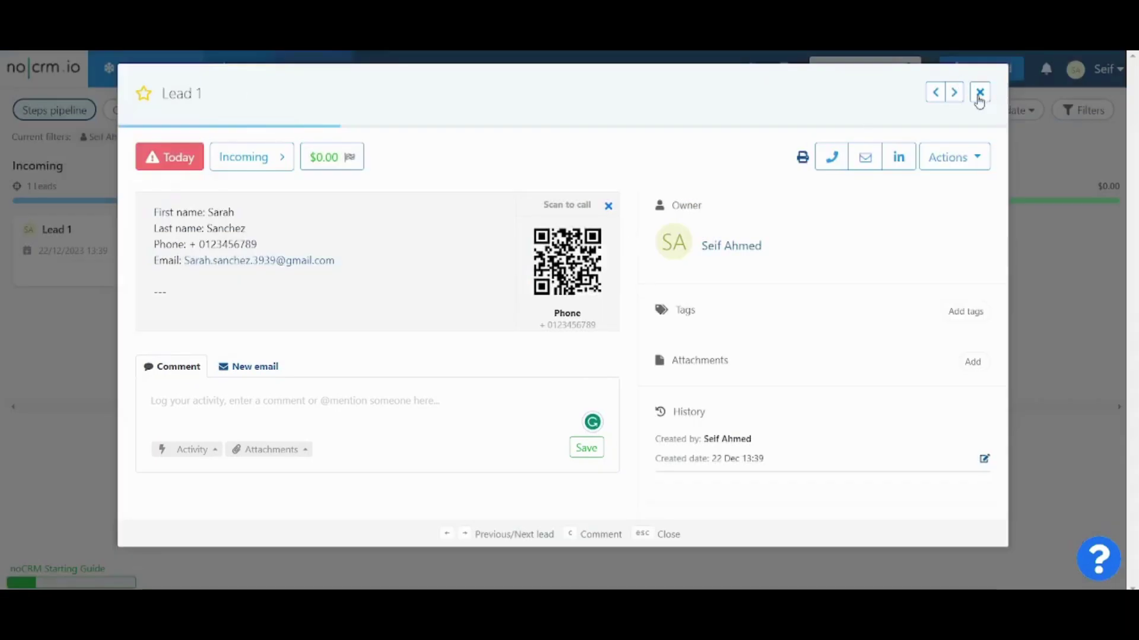
left_click(979, 93)
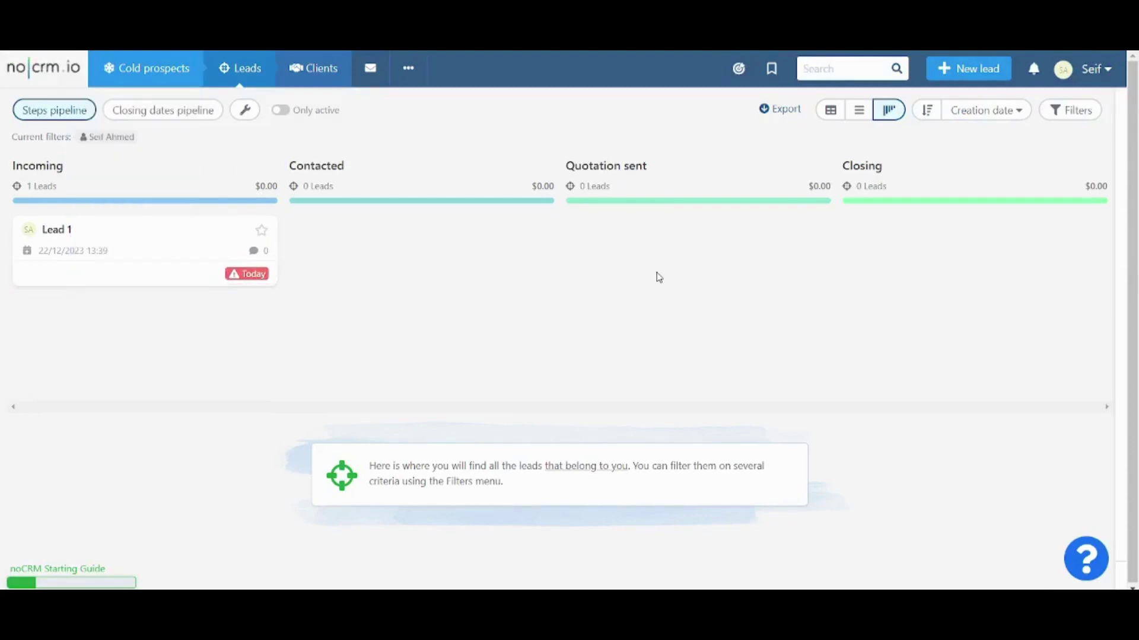
Step: Switch through table, compact and pipeline views, then reopen Lead 1's details
left_click(829, 113)
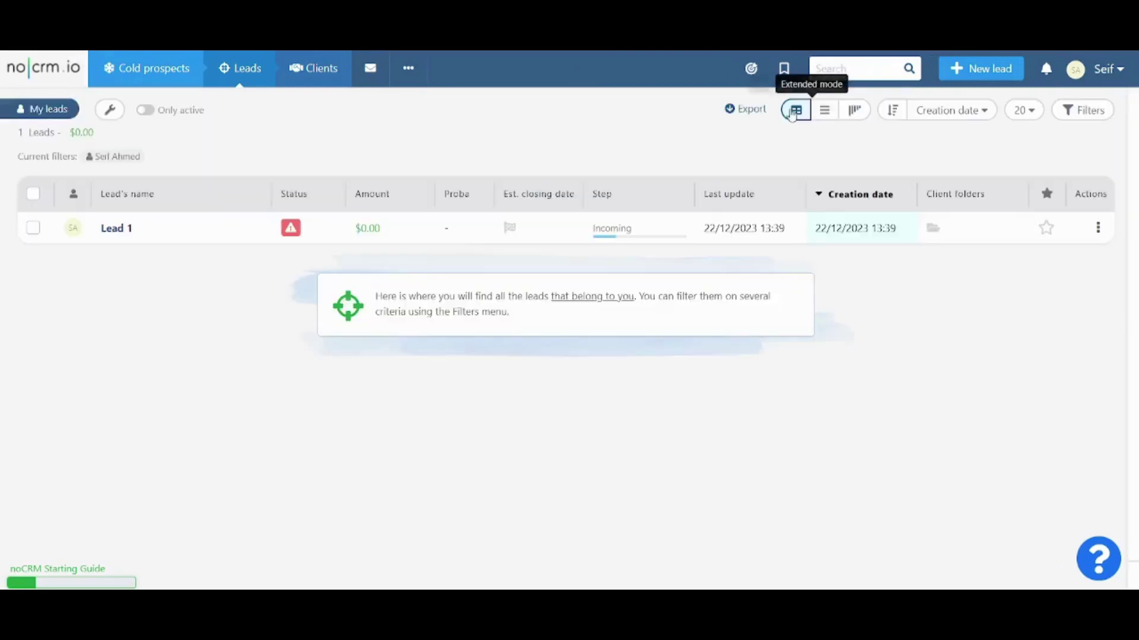
left_click(825, 114)
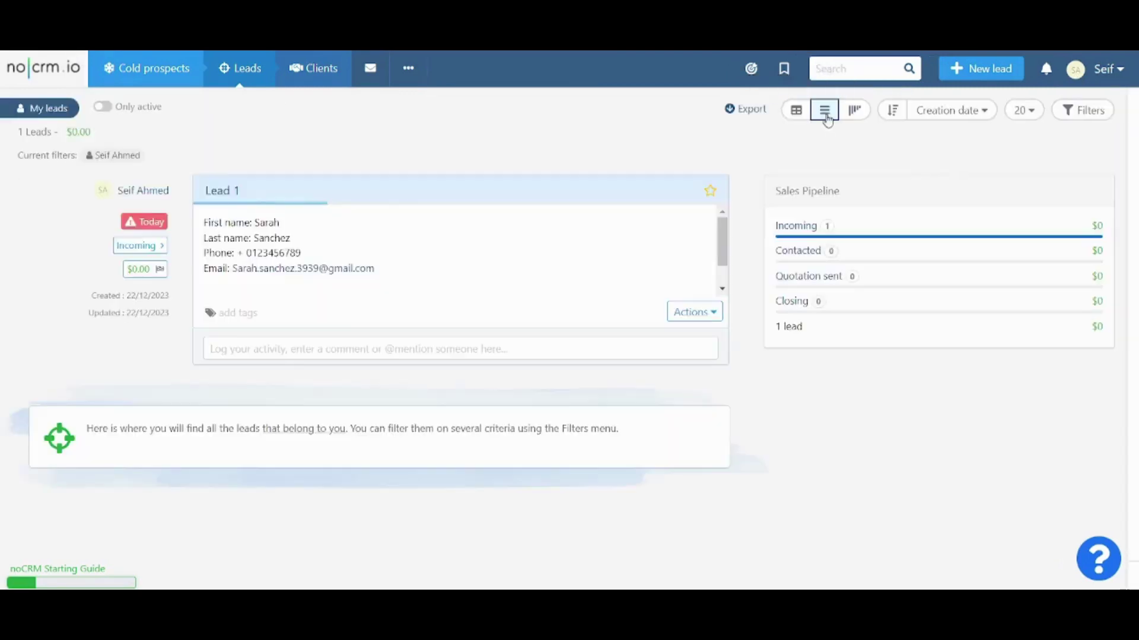
left_click(857, 113)
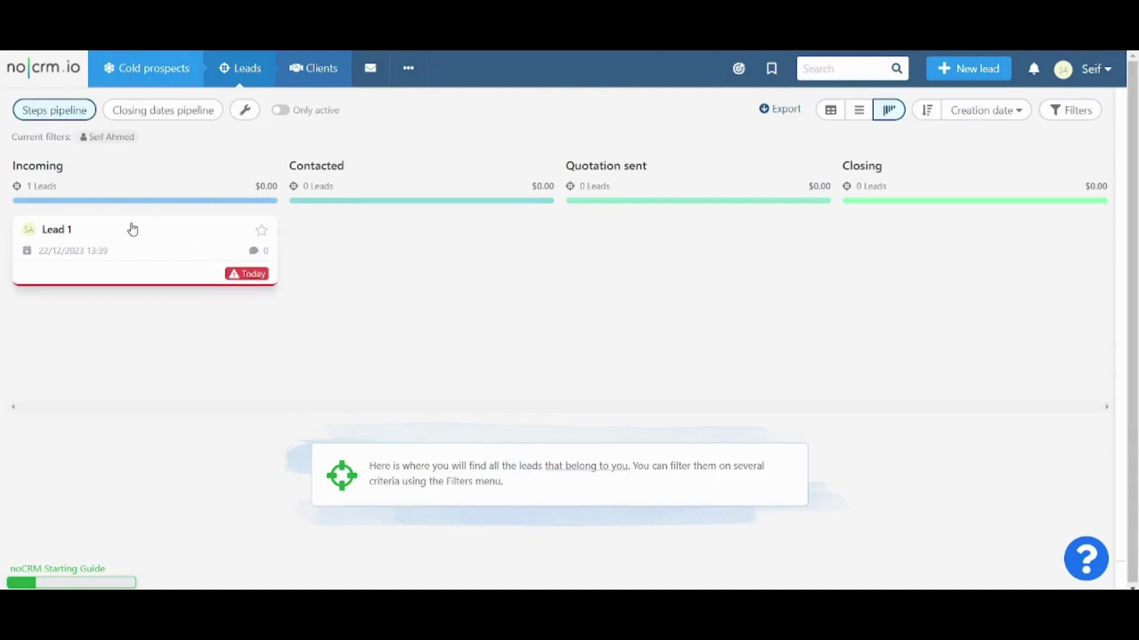
left_click(149, 237)
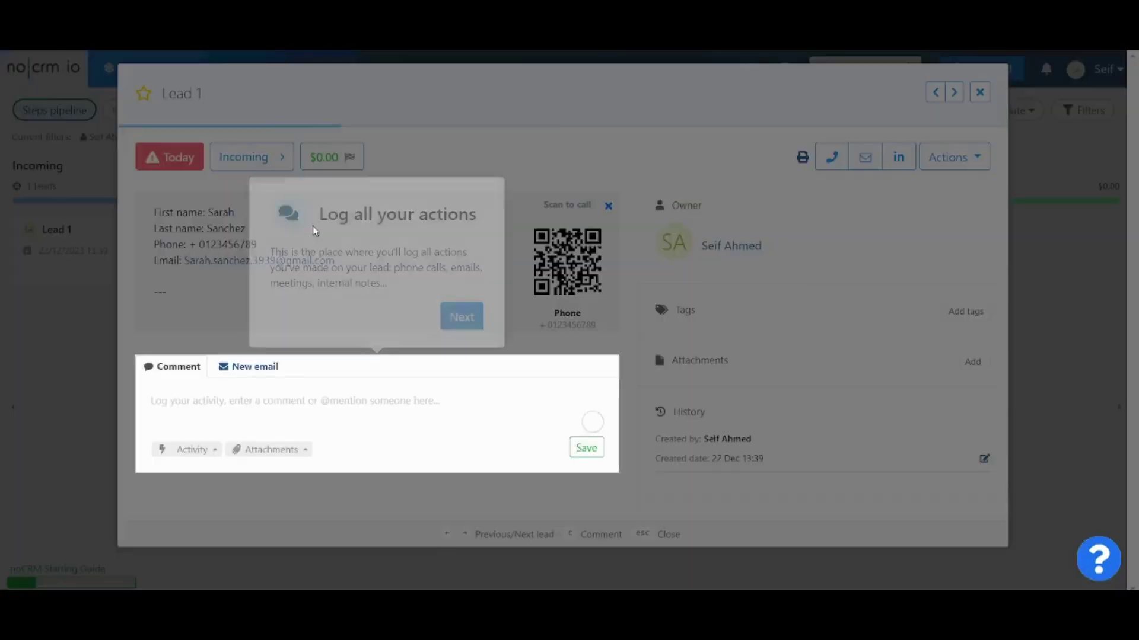
Step: Dismiss the action-logging tip and show Lead 1's status choices
left_click(570, 309)
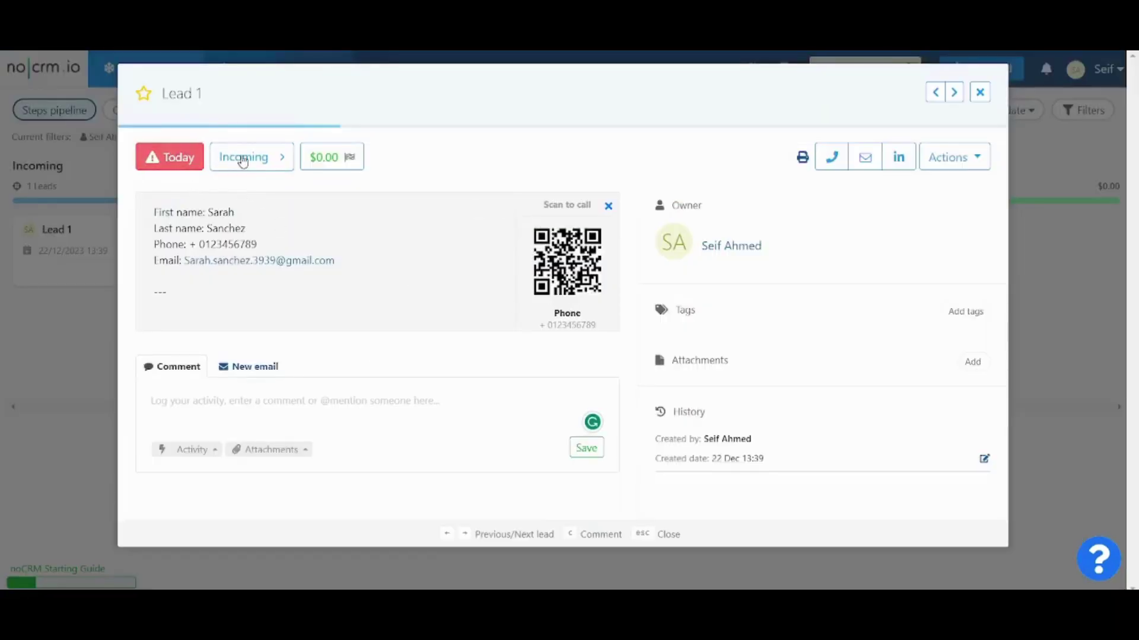
left_click(168, 167)
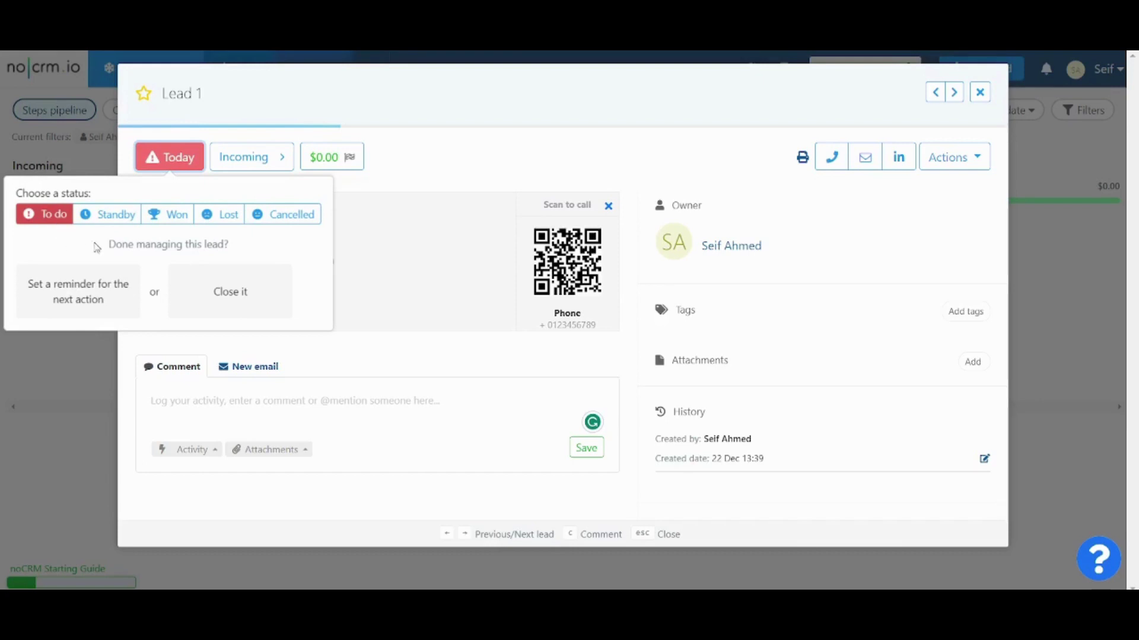
Step: Try Standby with its reminder fields, revert Lead 1 to To do, and list the pipeline stages
left_click(118, 216)
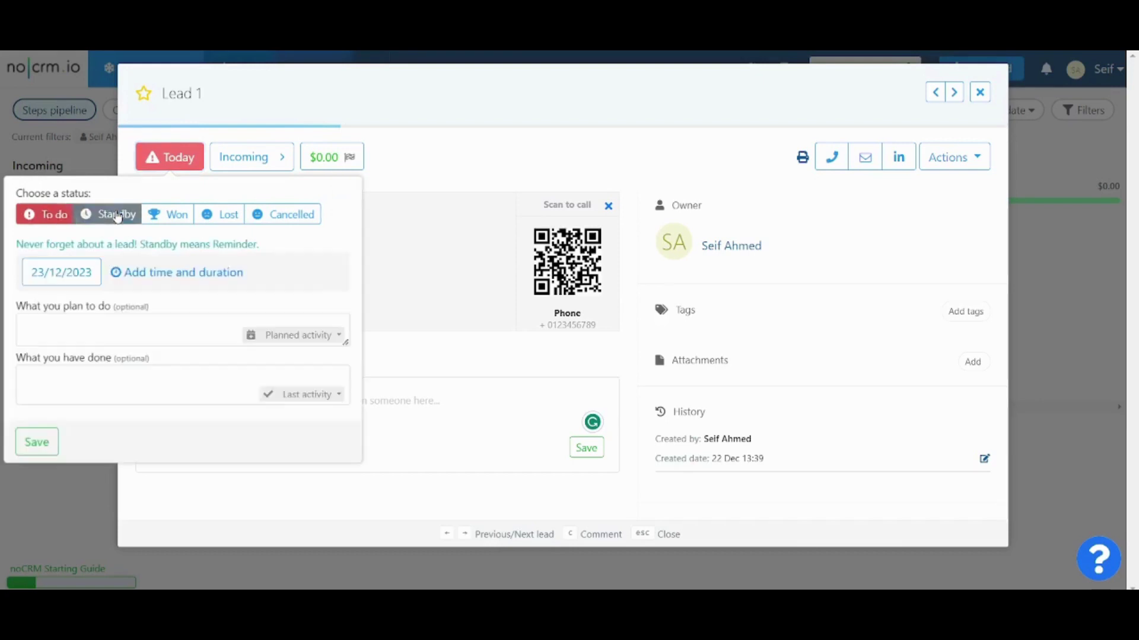
left_click(89, 328)
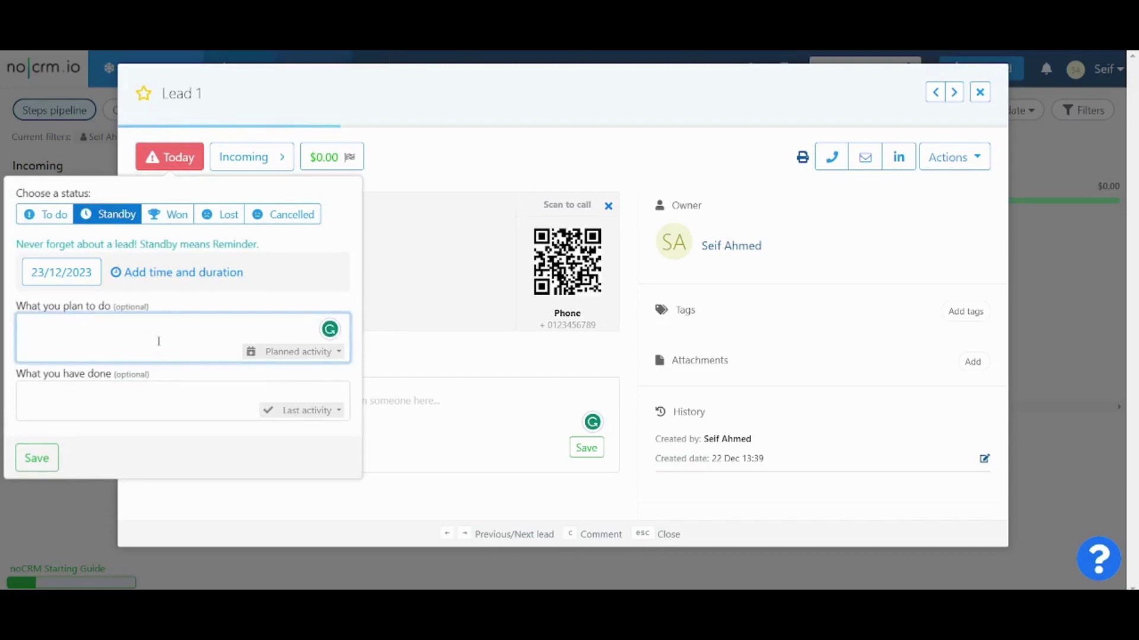
left_click(158, 397)
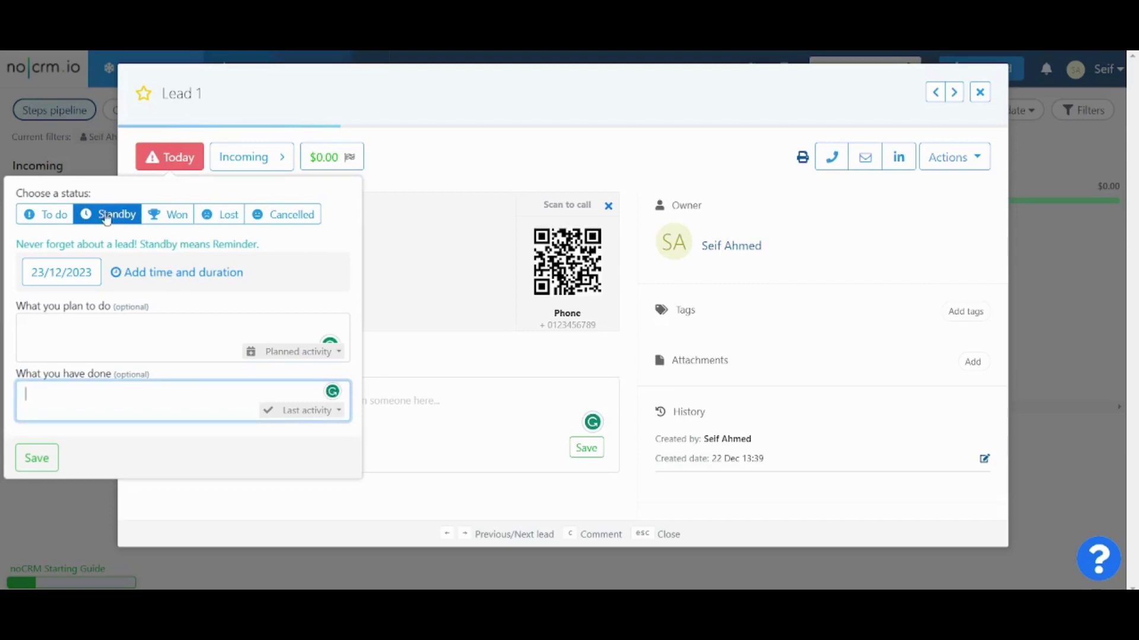
left_click(53, 219)
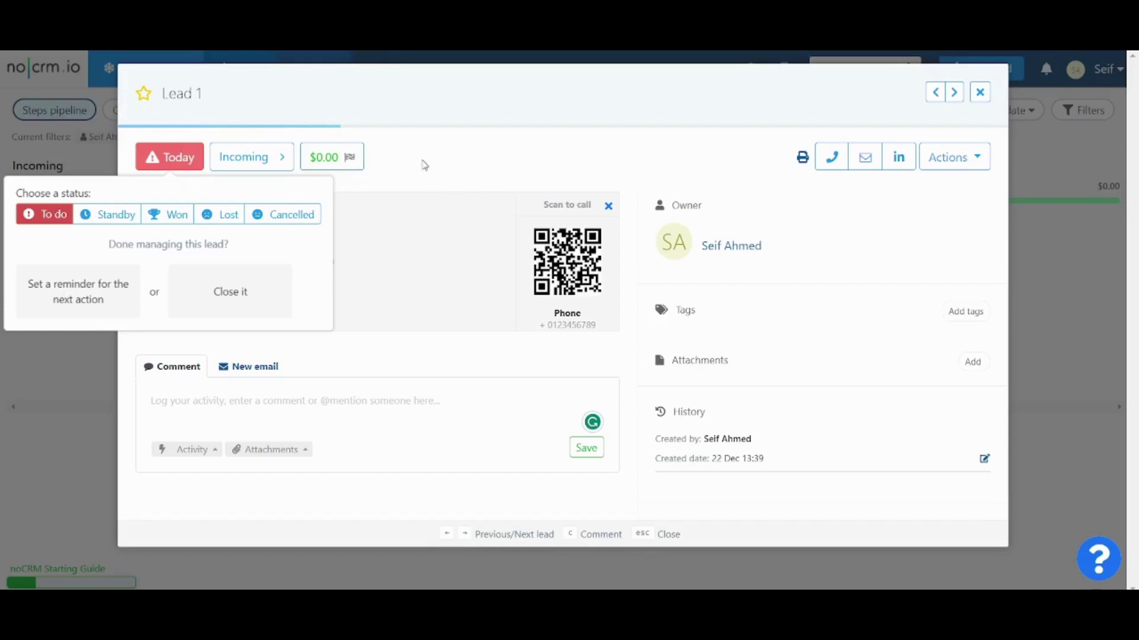
left_click(237, 165)
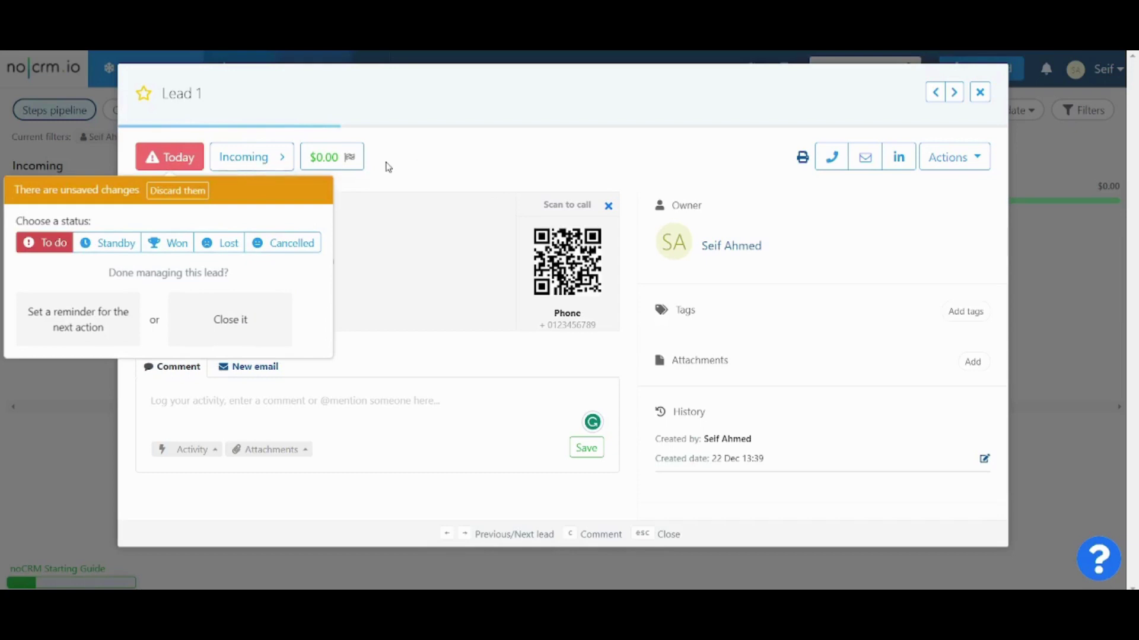
left_click(223, 163)
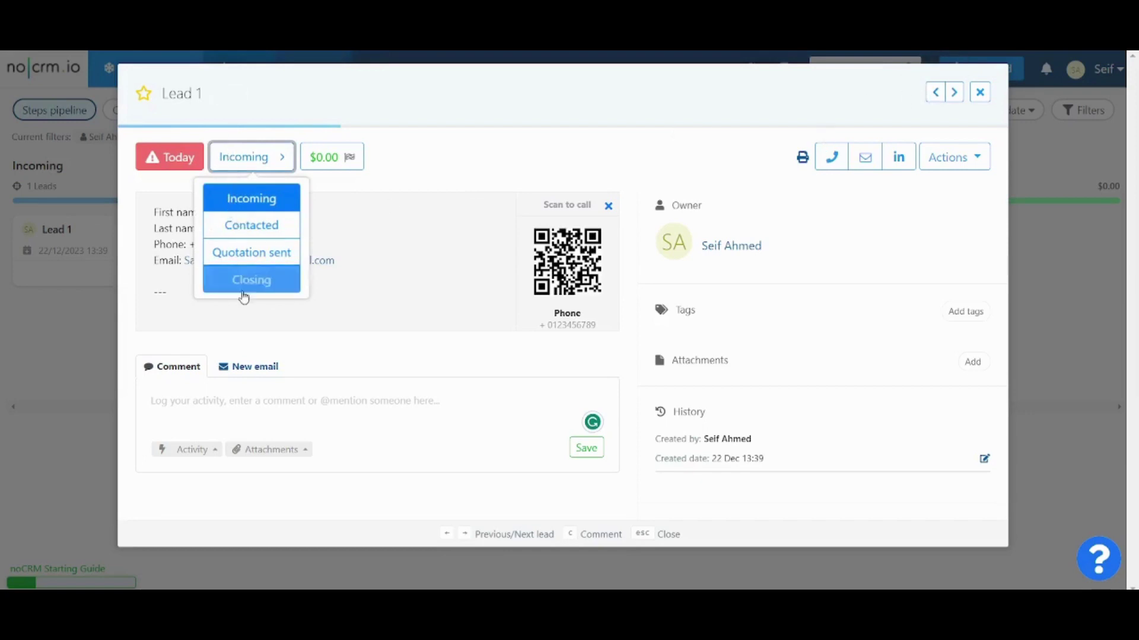
Step: Move Lead 1 to Contacted and back to Incoming, drag its card to Incoming, and reopen it
left_click(246, 233)
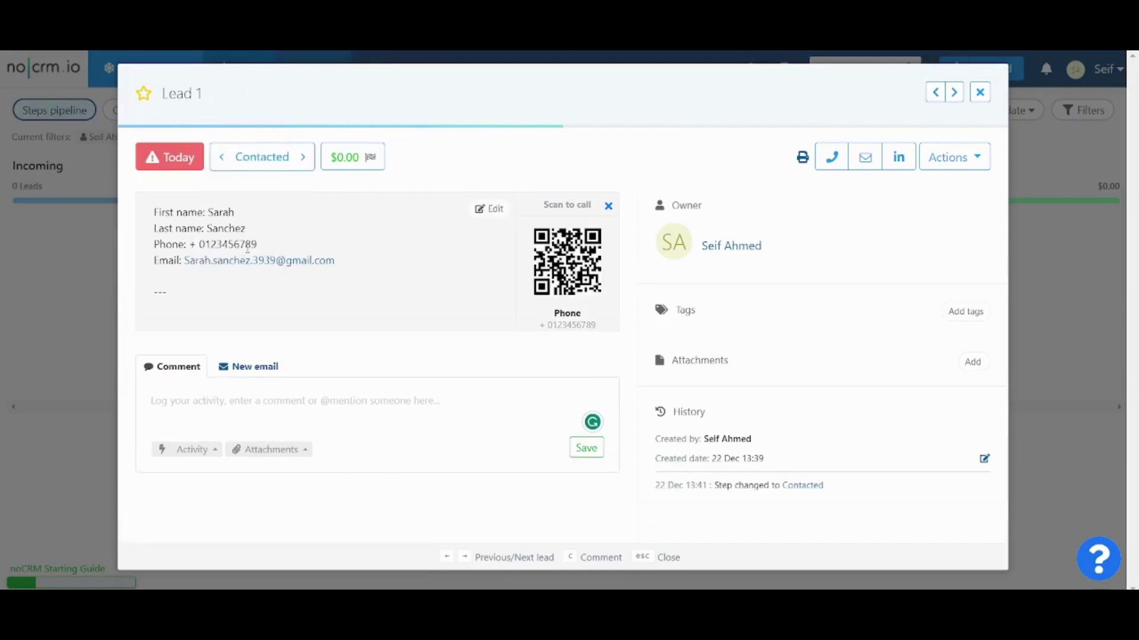
left_click(274, 158)
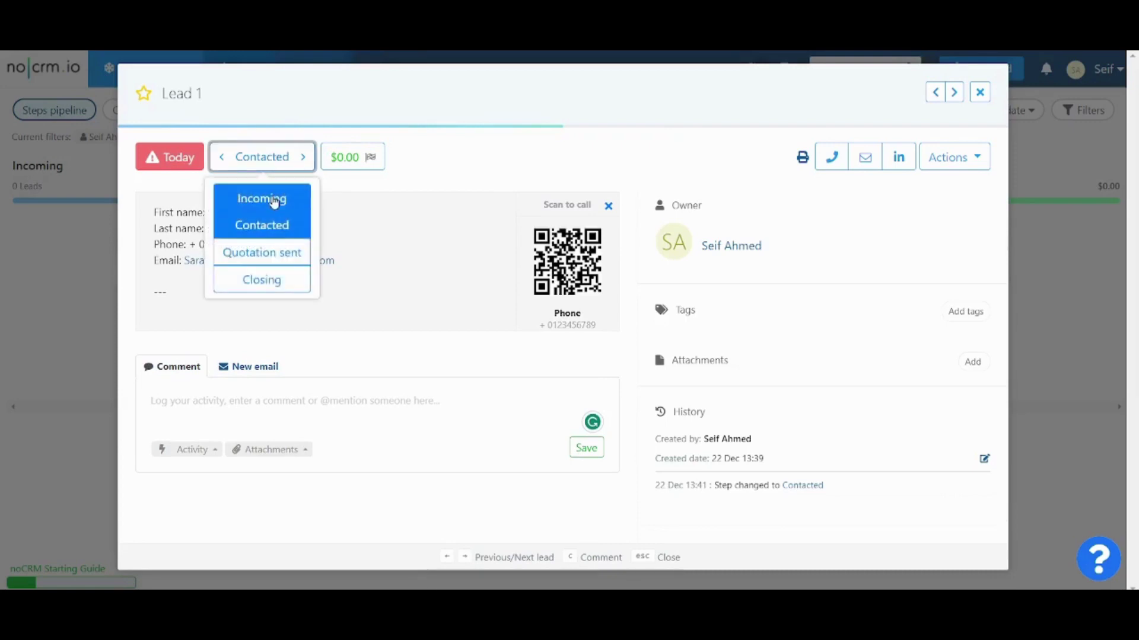
left_click(274, 200)
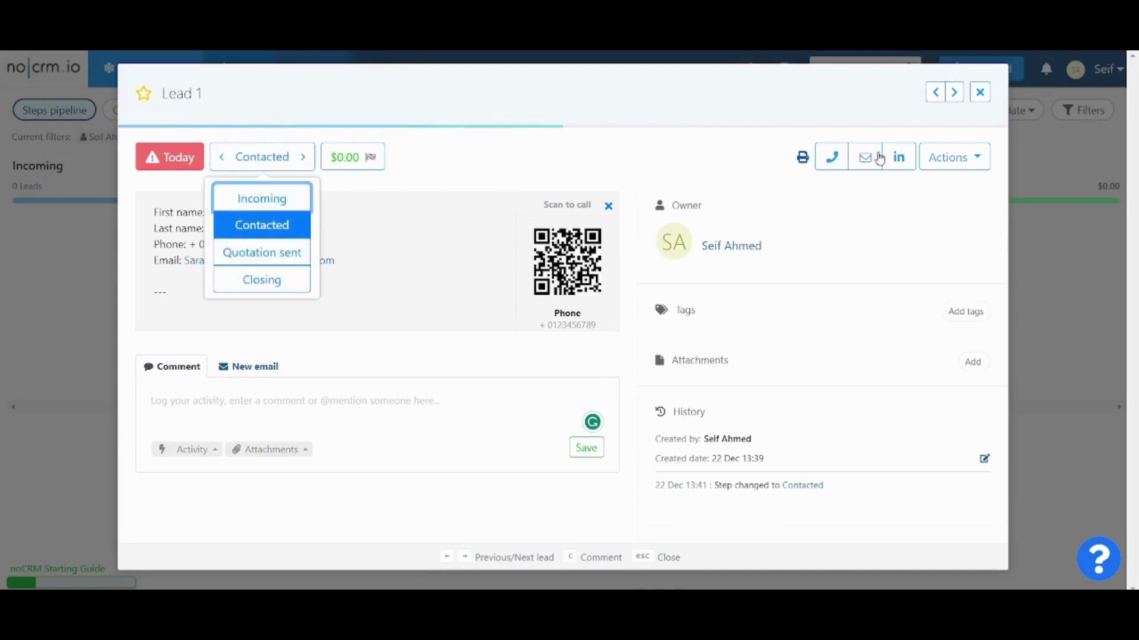
left_click(980, 93)
left_click_drag(127, 272, 188, 241)
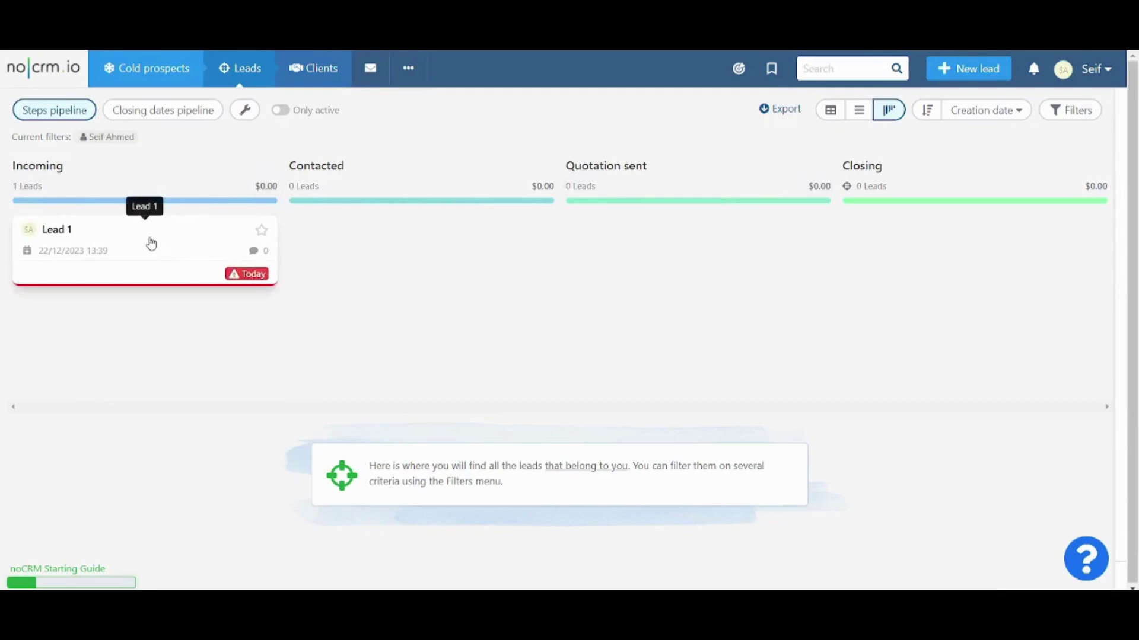
left_click(149, 243)
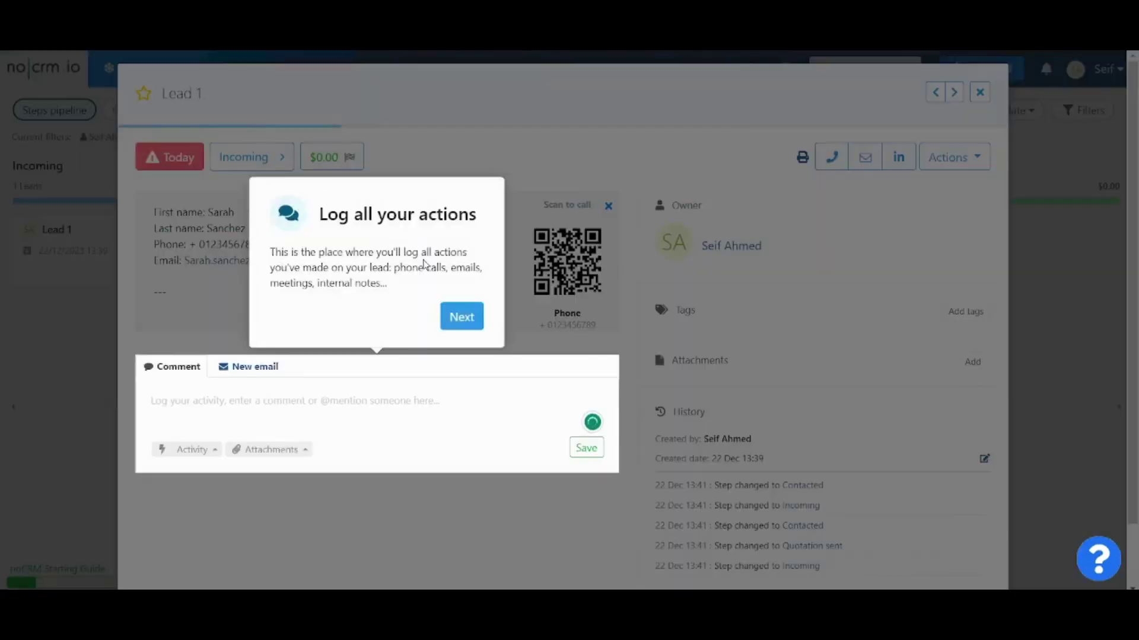
left_click(541, 142)
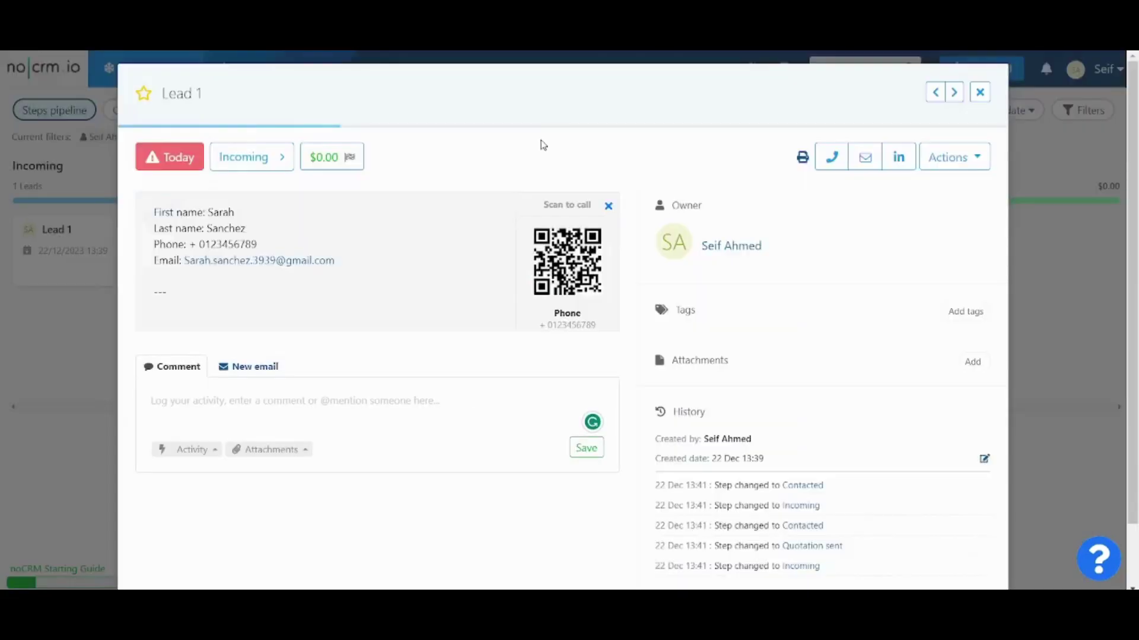
Step: Show Lead 1's Actions menu and its pipeline stage list
left_click(968, 167)
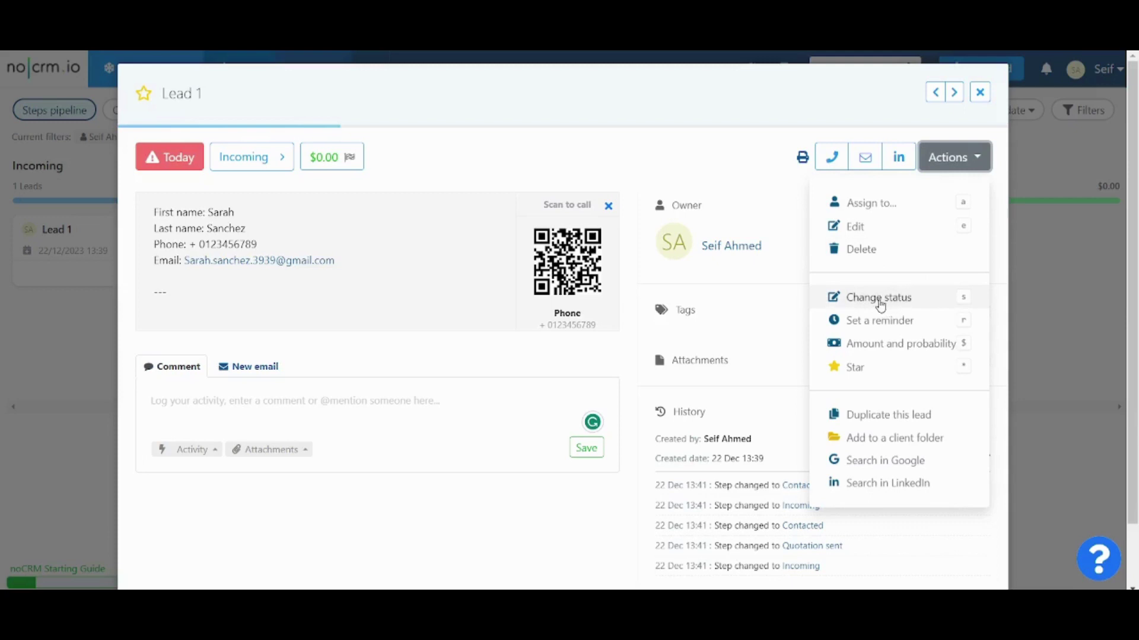
left_click(282, 171)
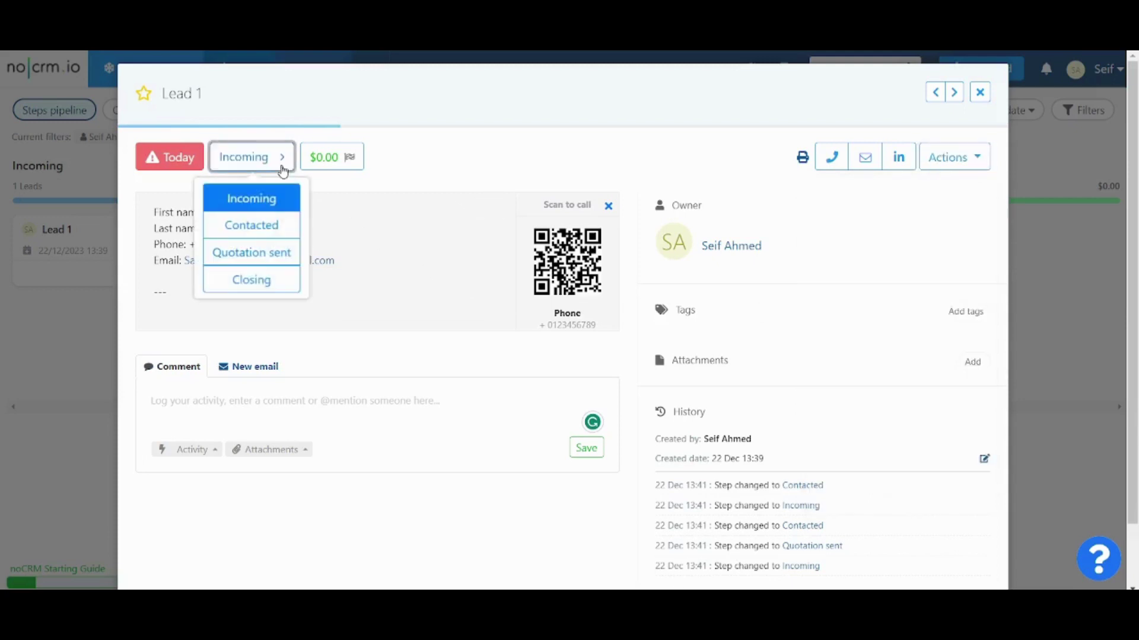
left_click(969, 157)
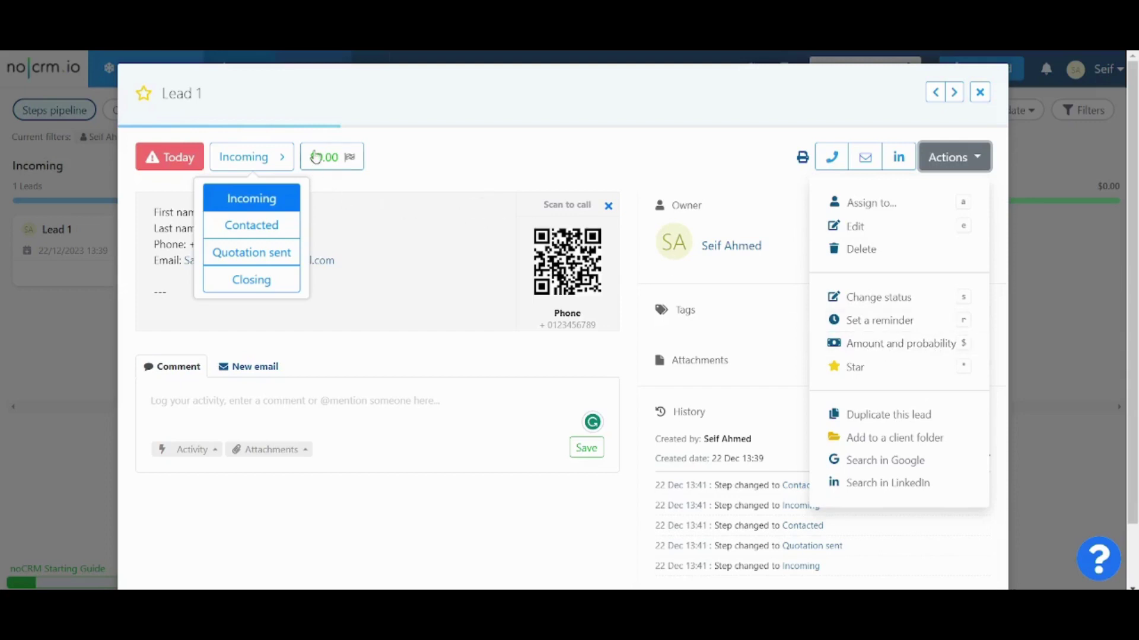
Step: Give Lead 1 an amount of 1000 at 60% probability and close its details
left_click(336, 158)
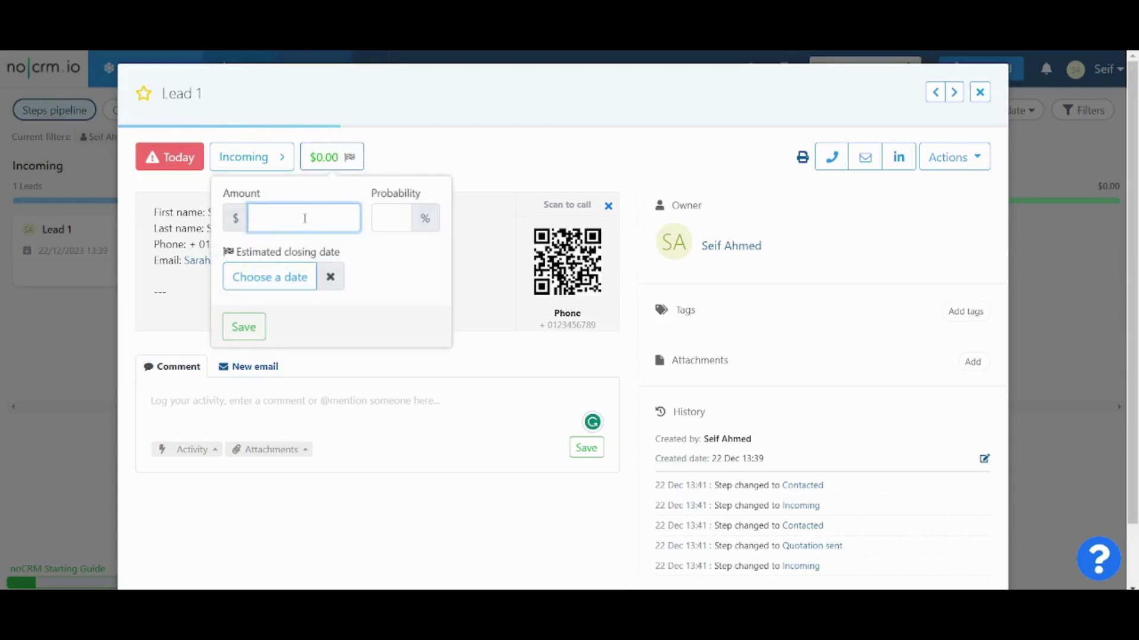
type("1000")
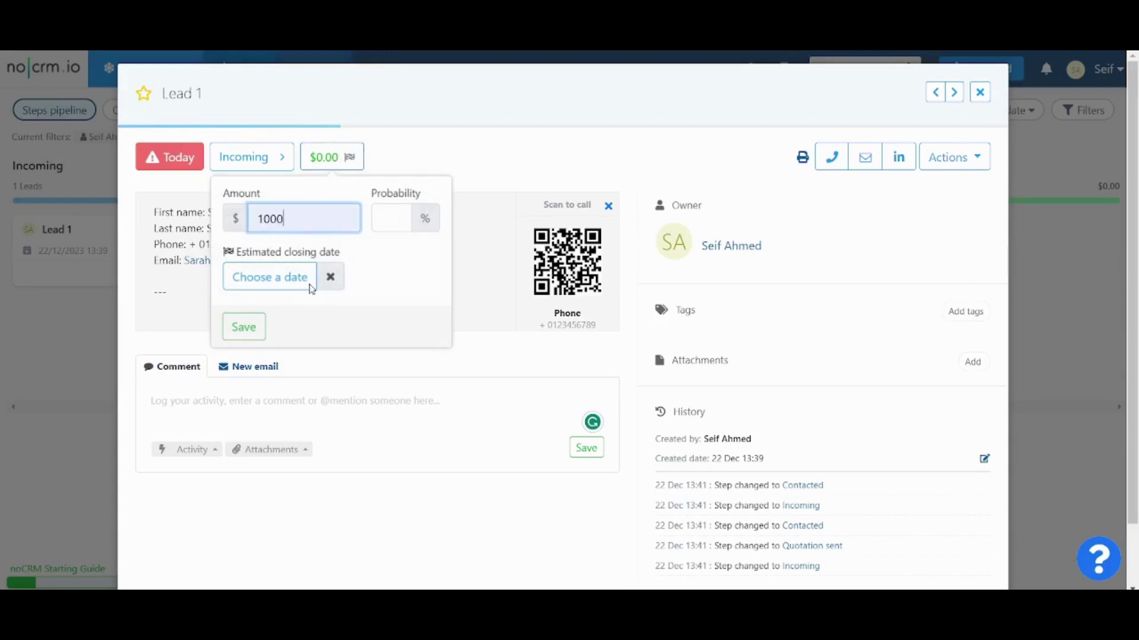
left_click(395, 209)
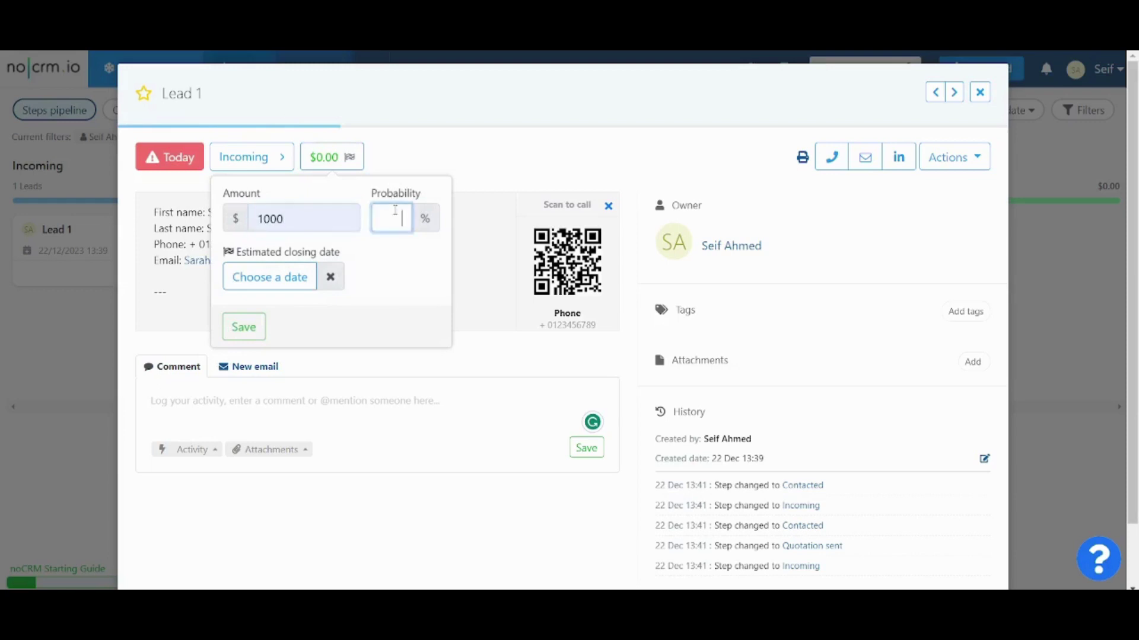
type("60")
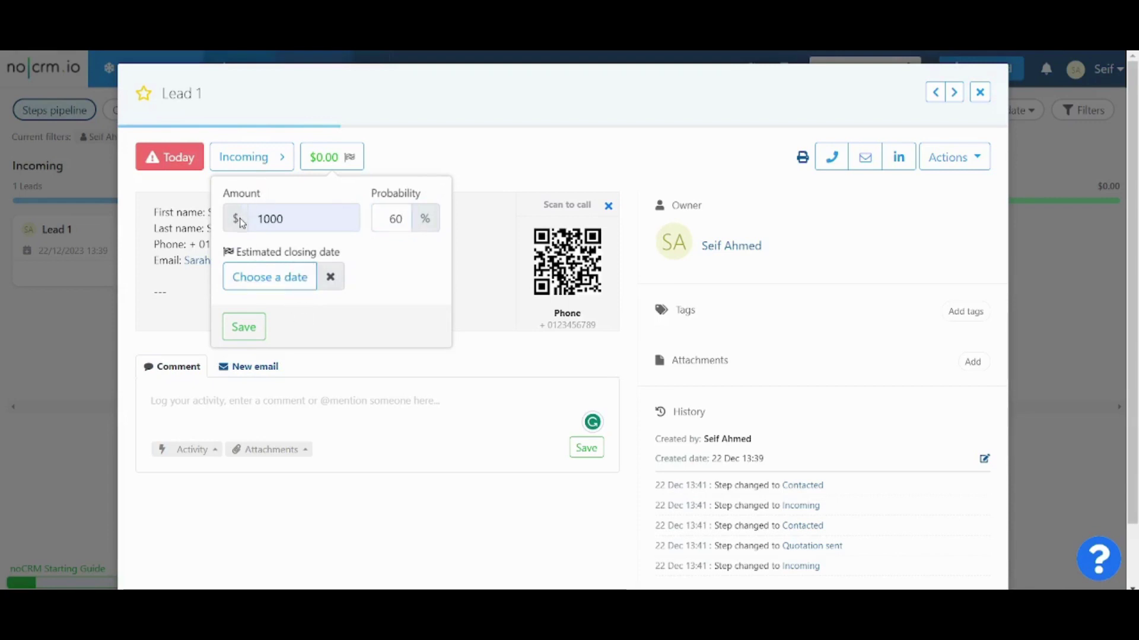
left_click(243, 326)
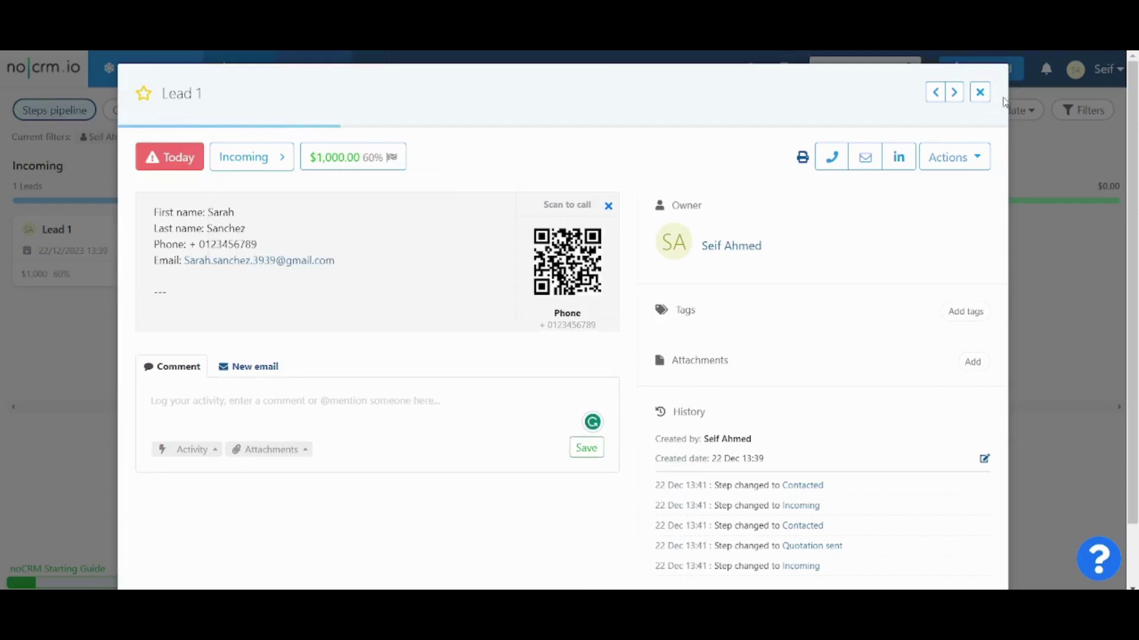
left_click(979, 93)
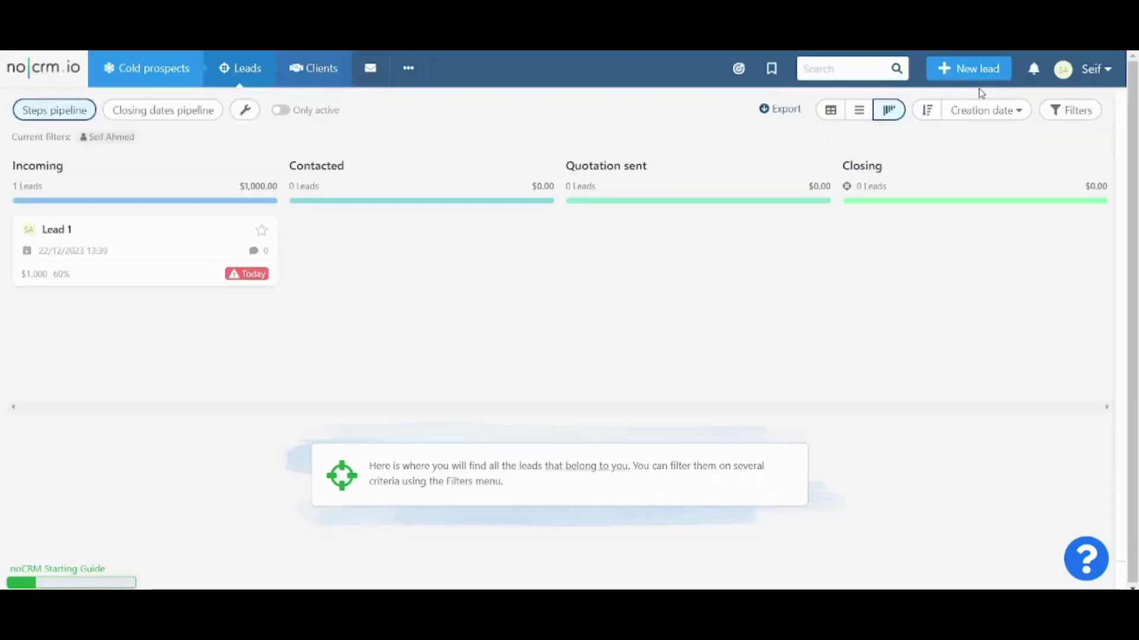
Step: After a brief look at the profile page, open the account menu from the pipeline
left_click(1105, 75)
left_click(1098, 66)
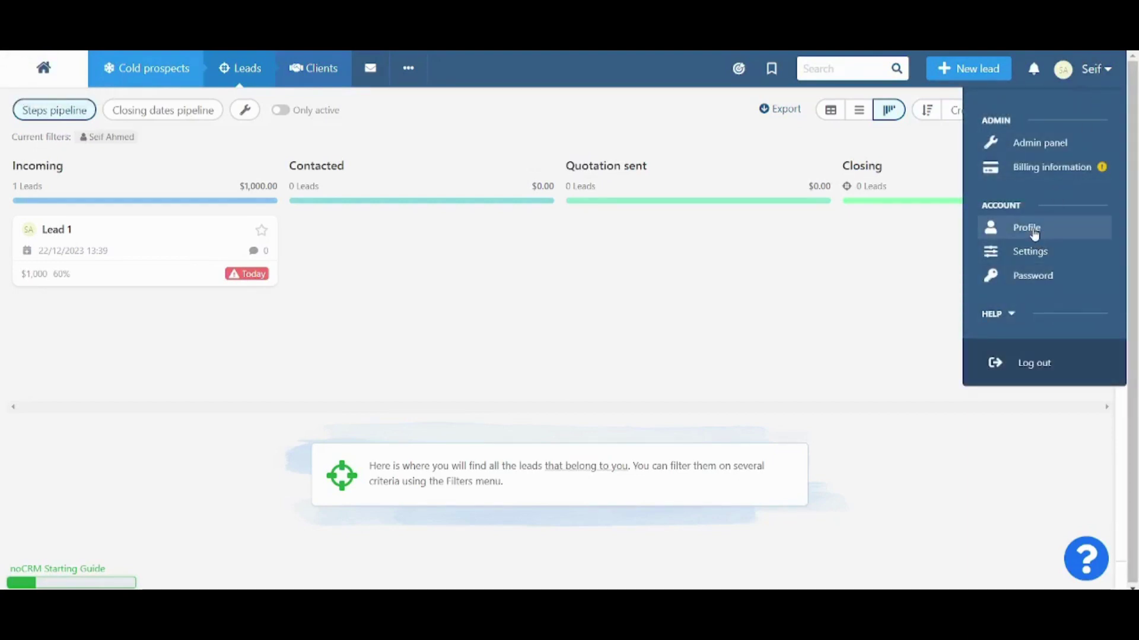
left_click(1035, 235)
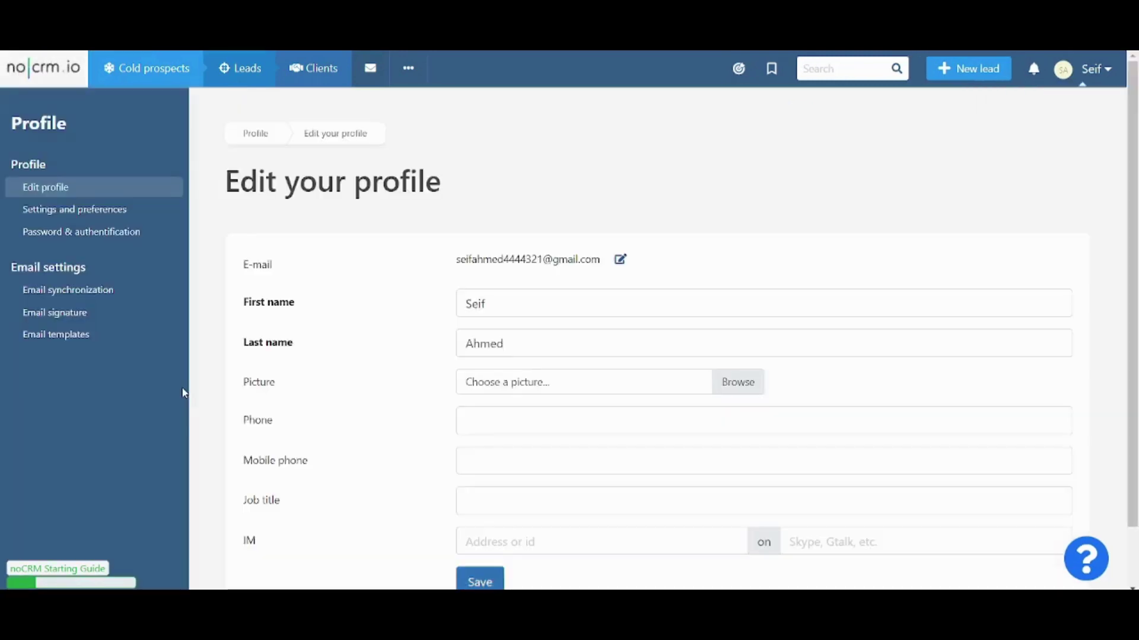
left_click(44, 69)
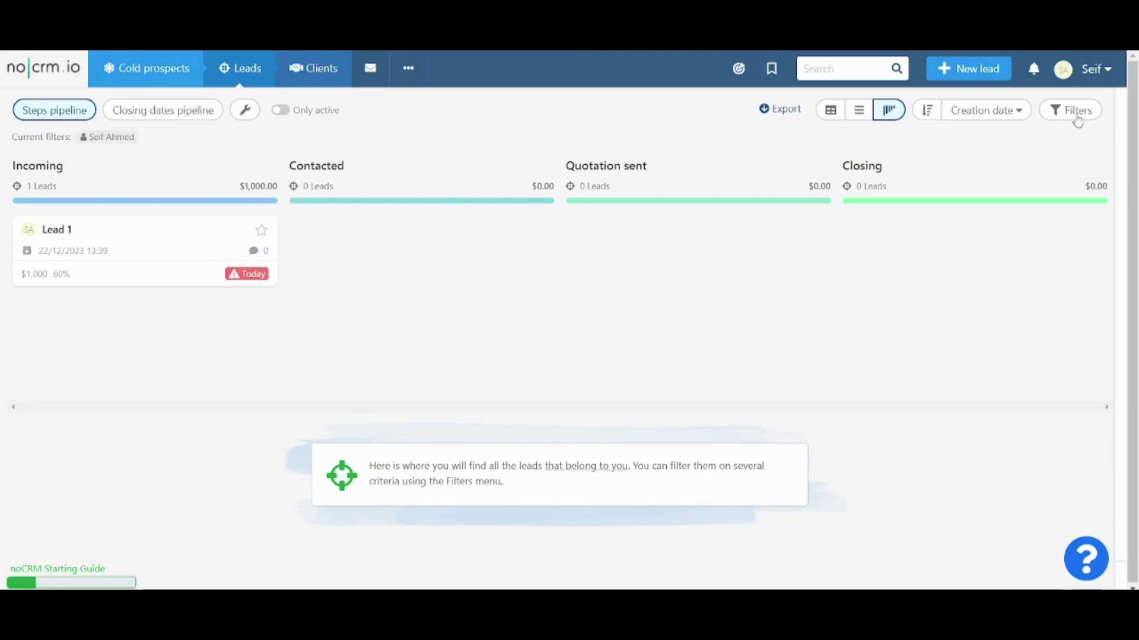
left_click(1084, 70)
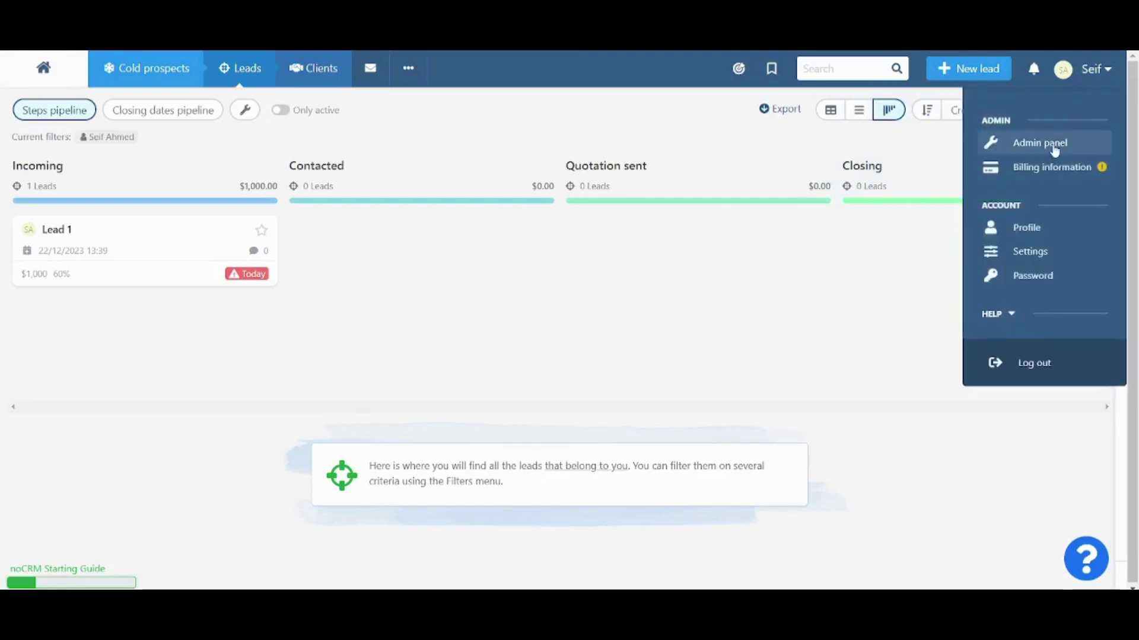
Step: Change the account currency from U.S. Dollar to British Pound in Admin Preferences
left_click(1055, 150)
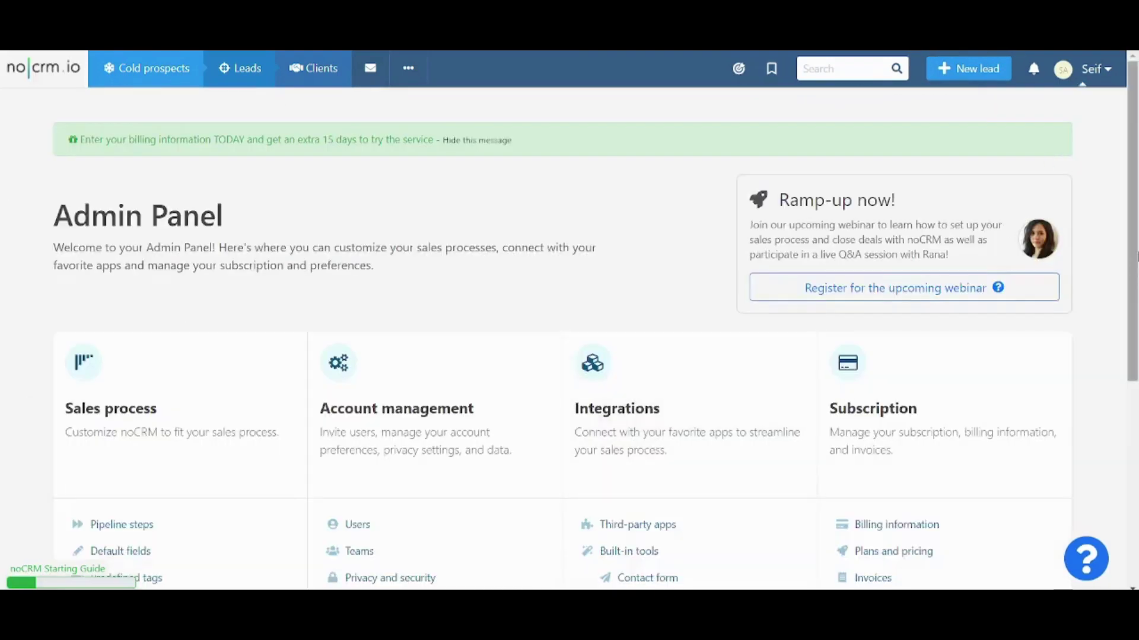
scroll(569, 326, "down", 4)
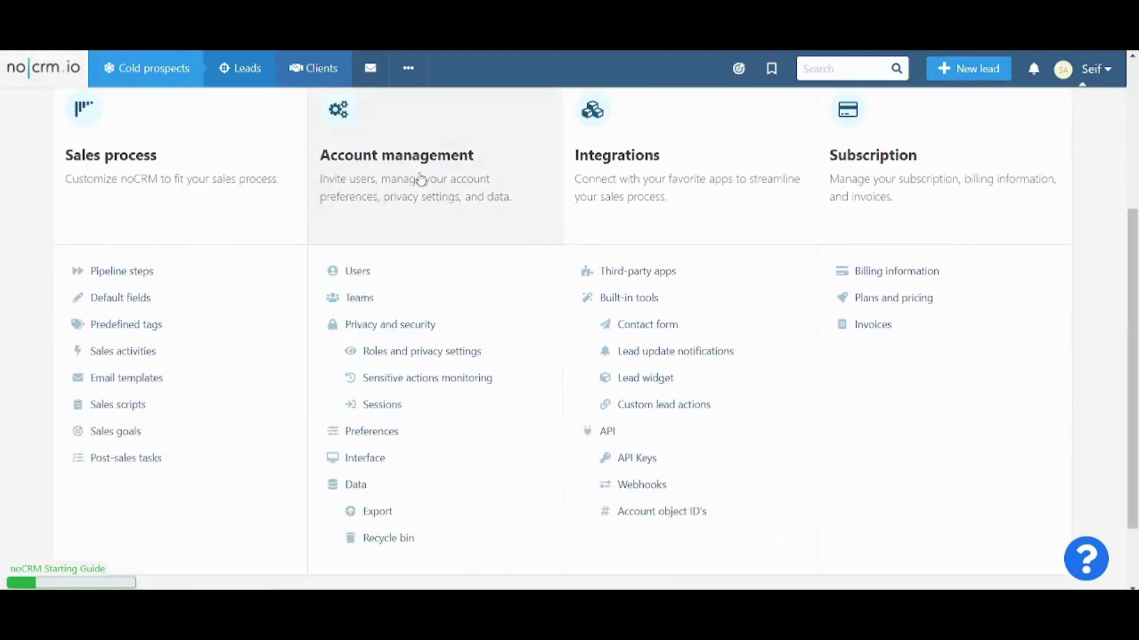
left_click(369, 431)
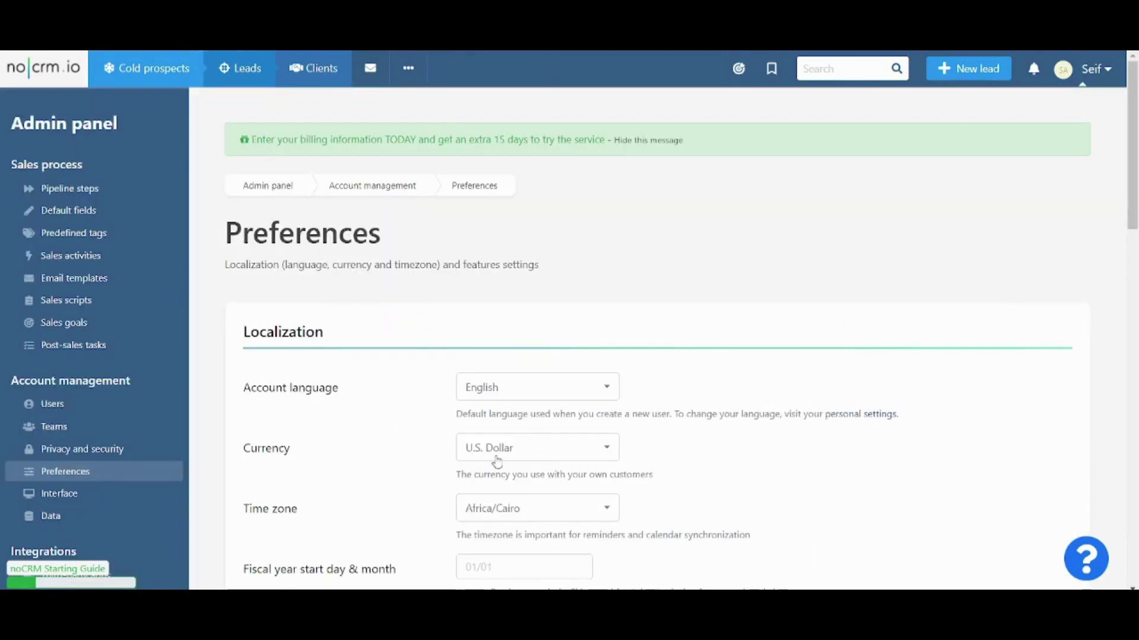
left_click(528, 456)
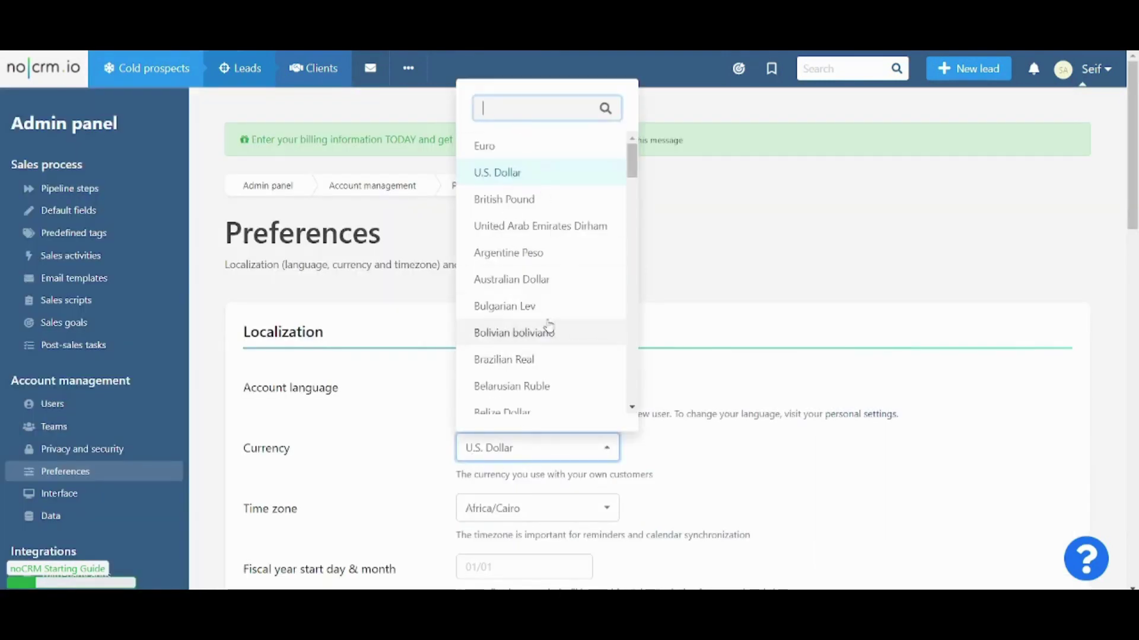
left_click(563, 209)
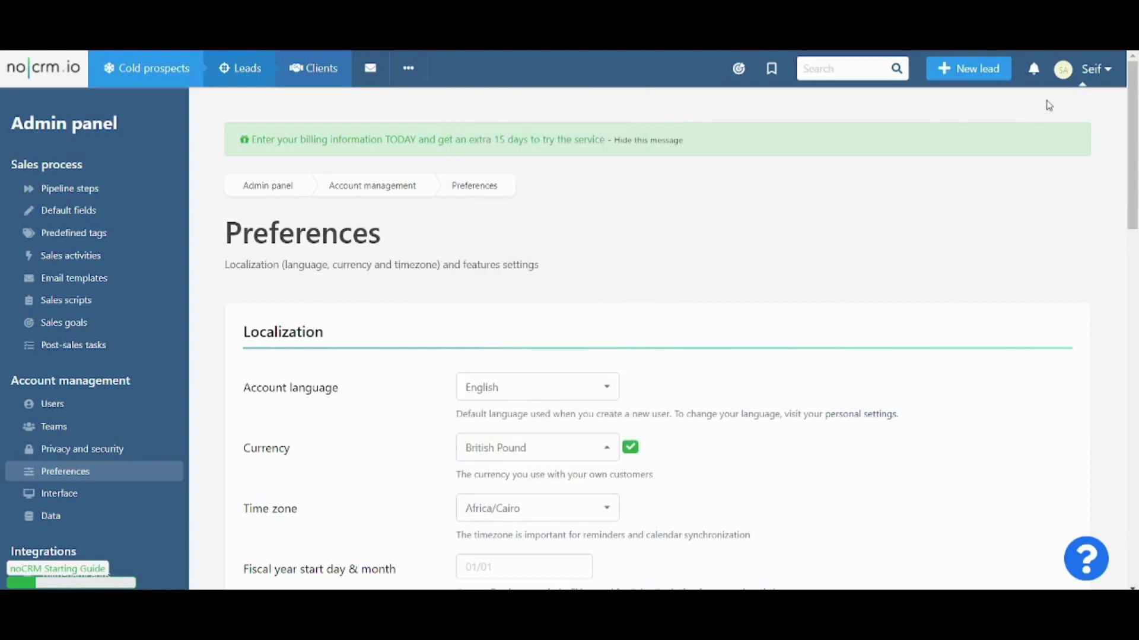
left_click(242, 67)
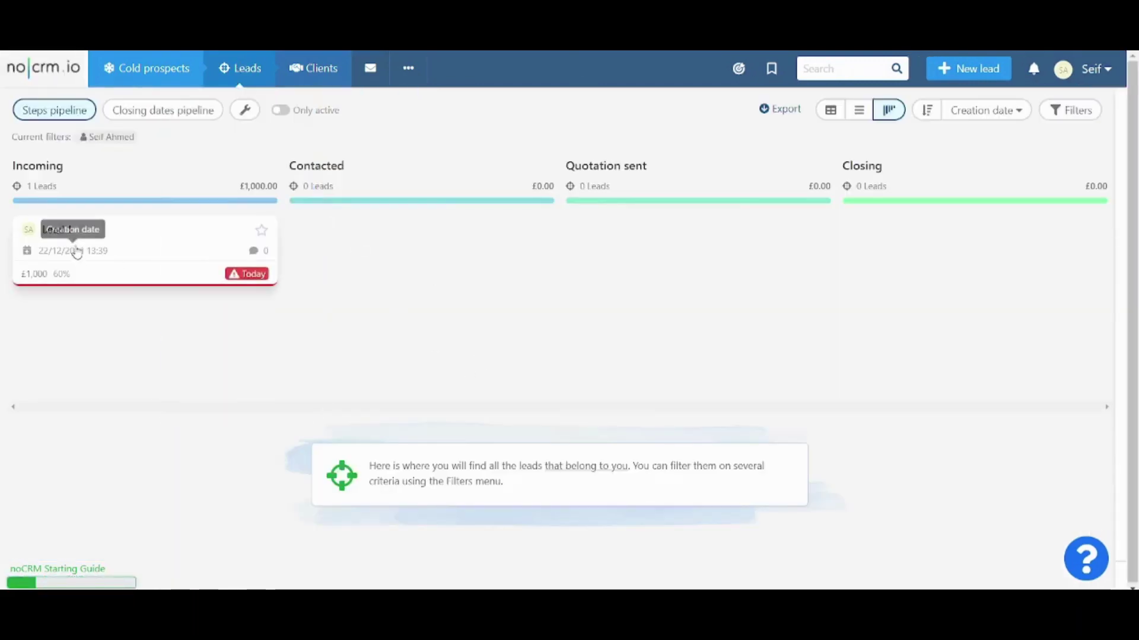
Step: Open Lead 1 and star it from its Actions menu
left_click(130, 249)
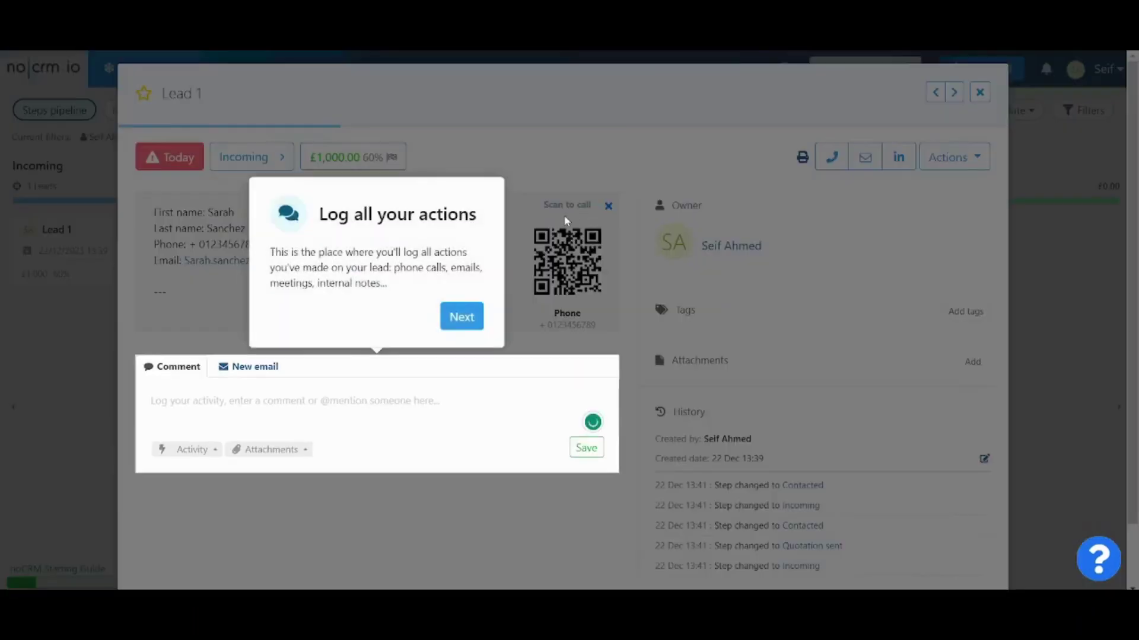
left_click(441, 177)
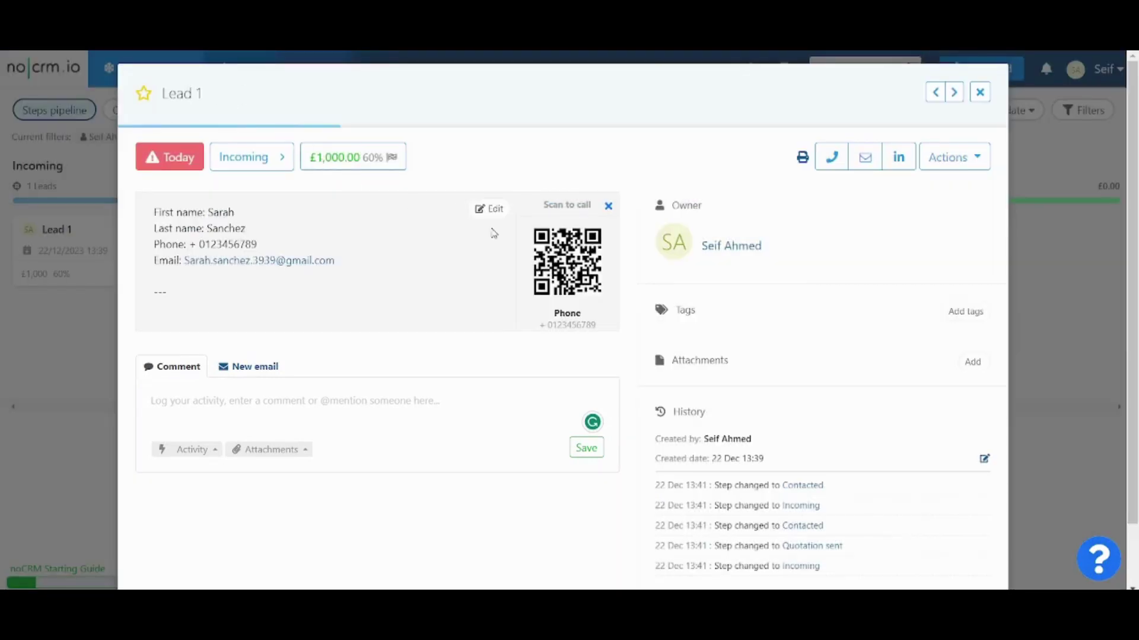
left_click(964, 154)
left_click(964, 154)
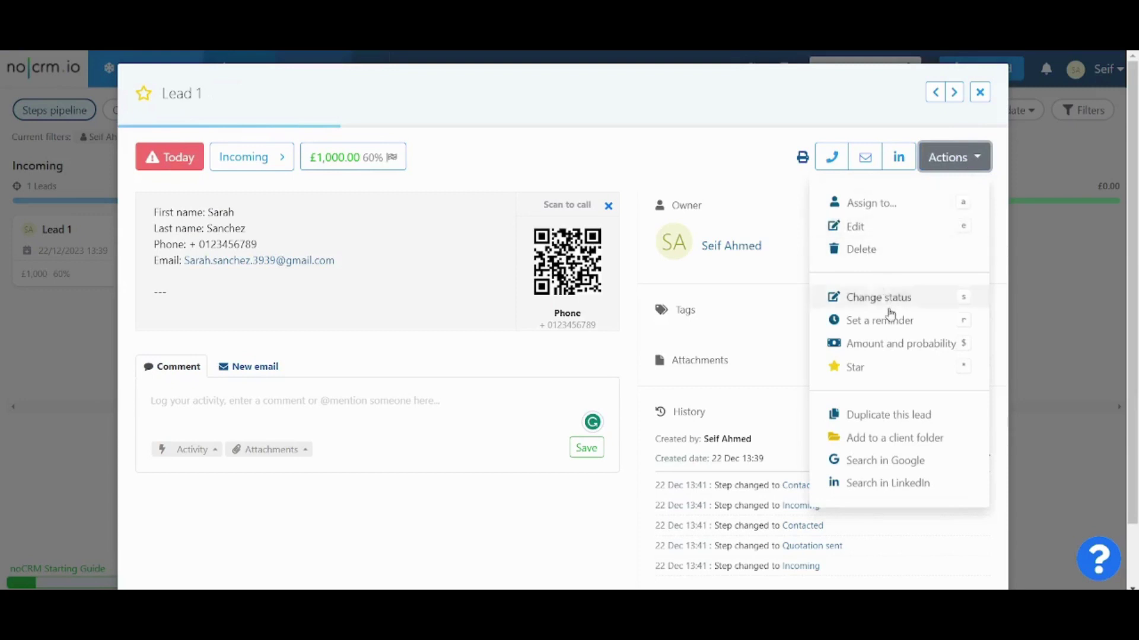
left_click(864, 370)
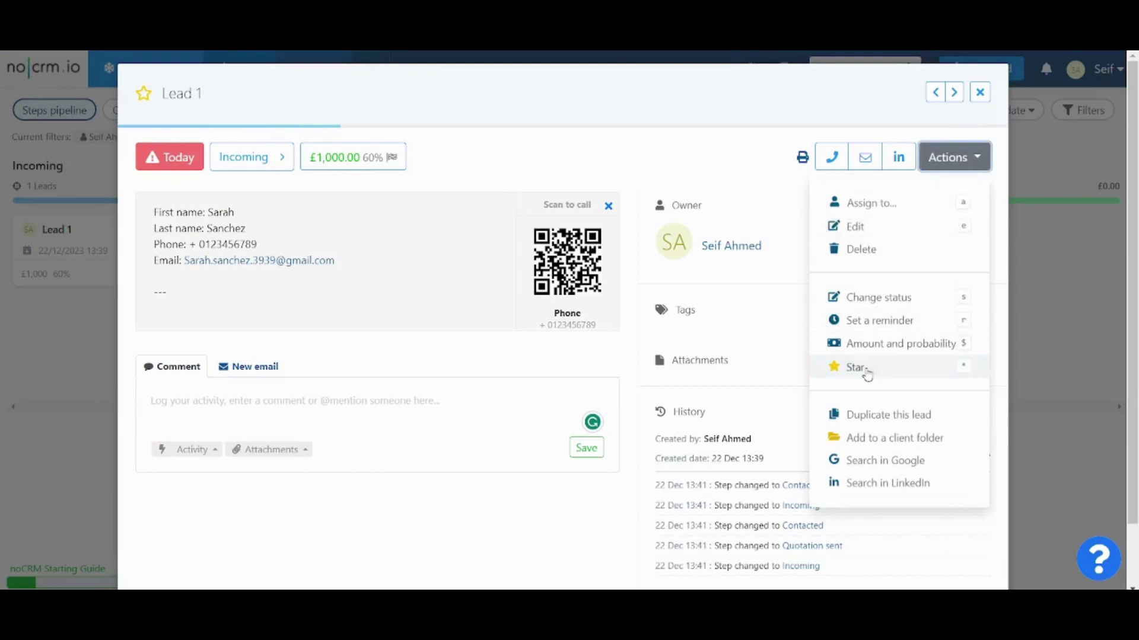
Step: Review Lead 1's actions and phone number, then close its detail view
left_click(972, 156)
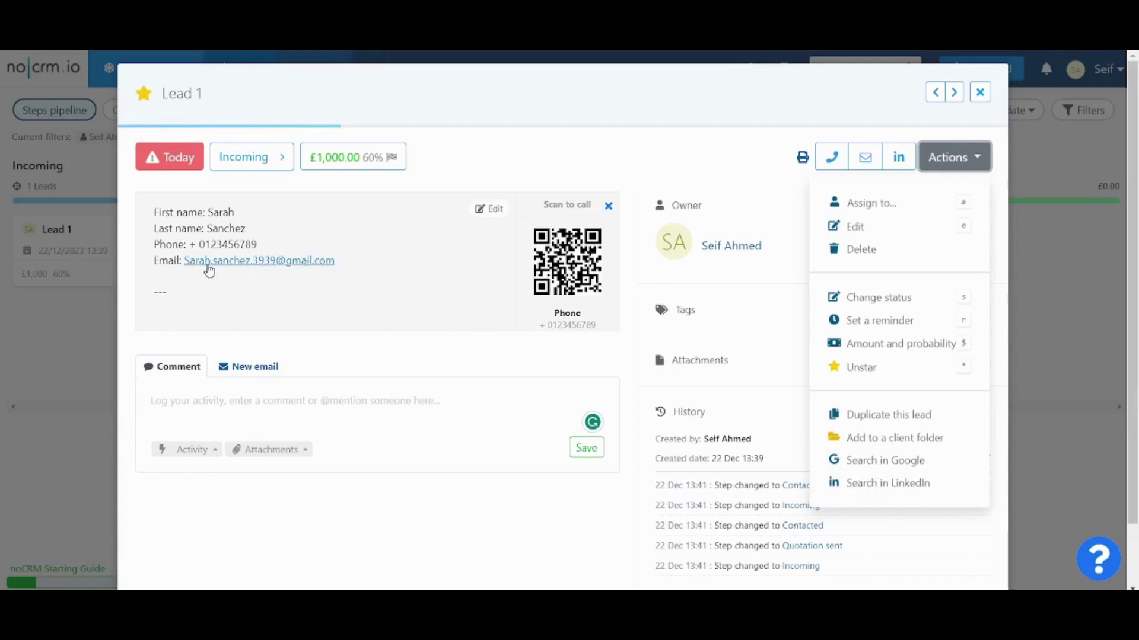
left_click(721, 128)
left_click(828, 159)
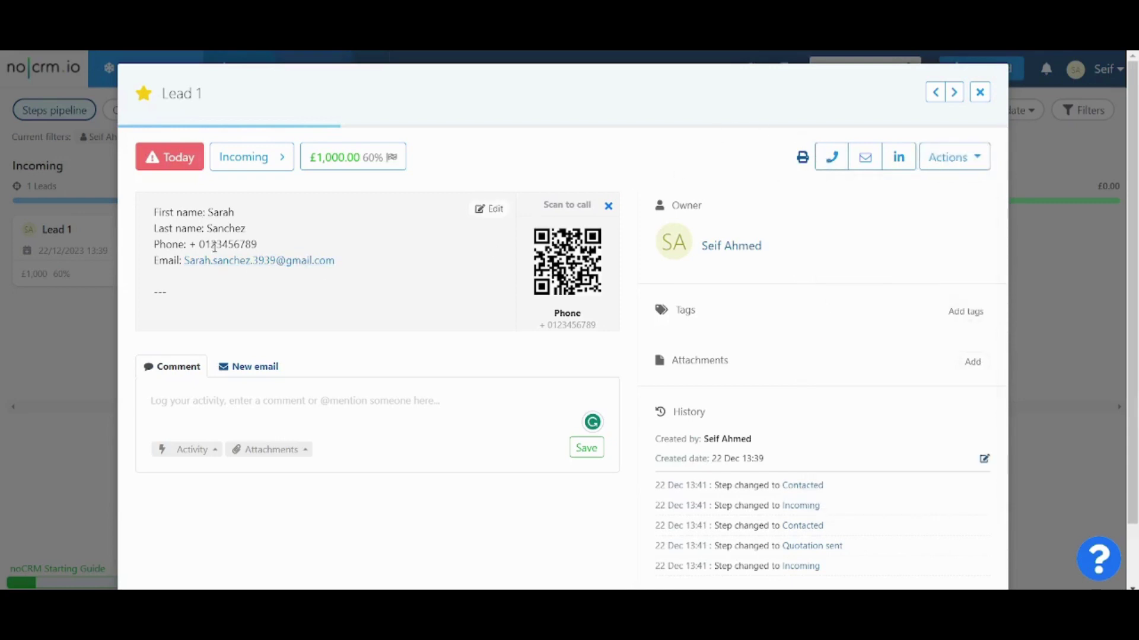
left_click_drag(199, 244, 257, 244)
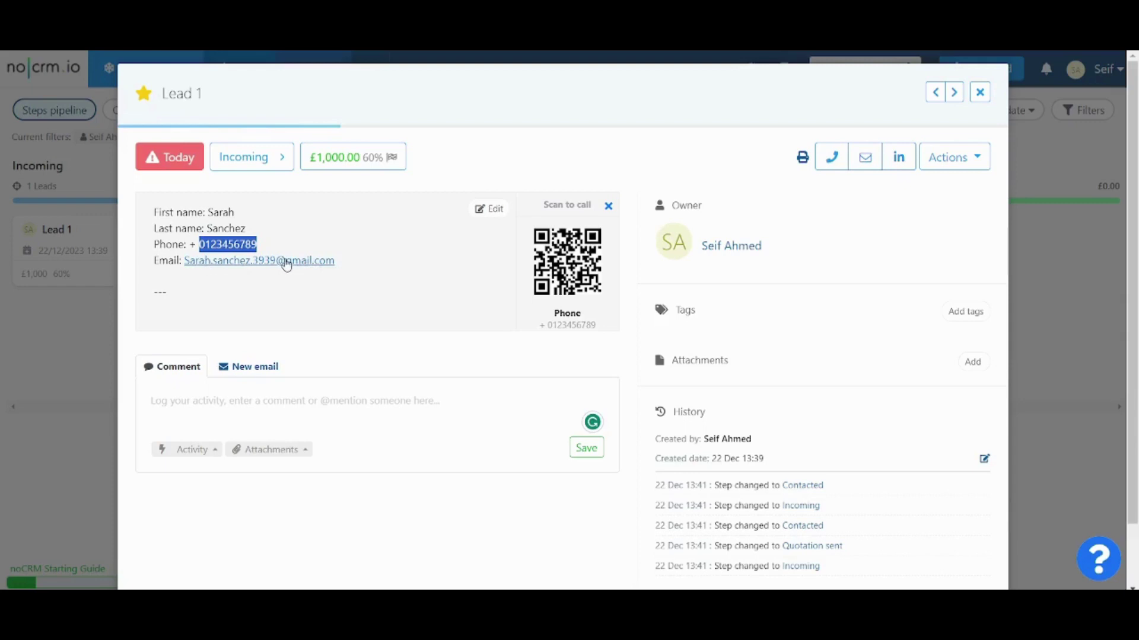
left_click(603, 110)
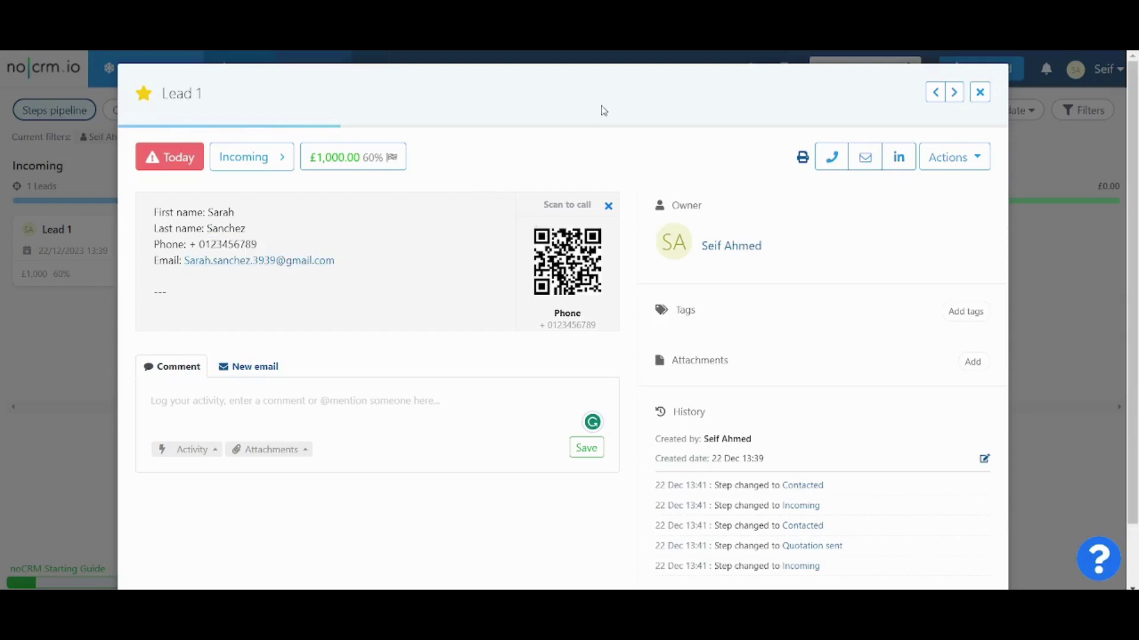
left_click(979, 92)
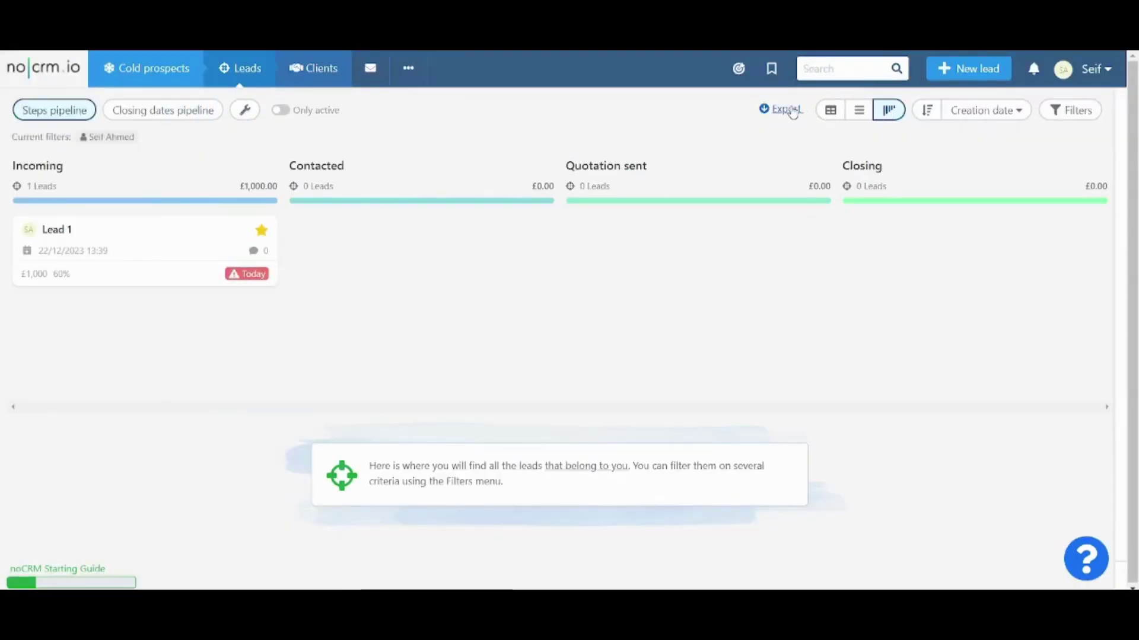
left_click(136, 110)
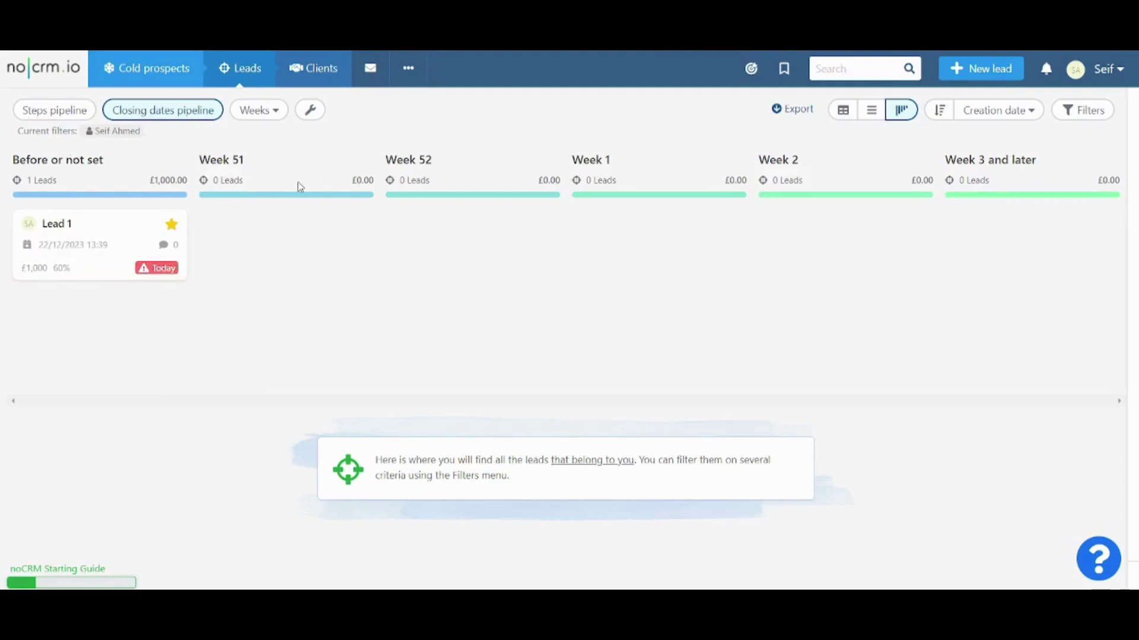
left_click(262, 111)
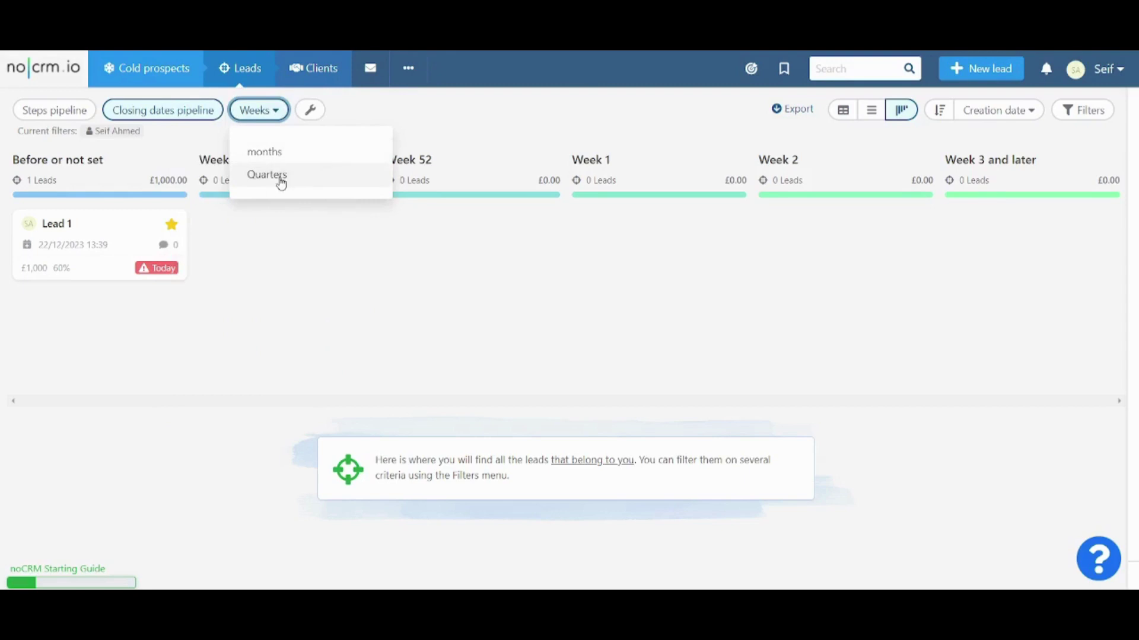
left_click(310, 112)
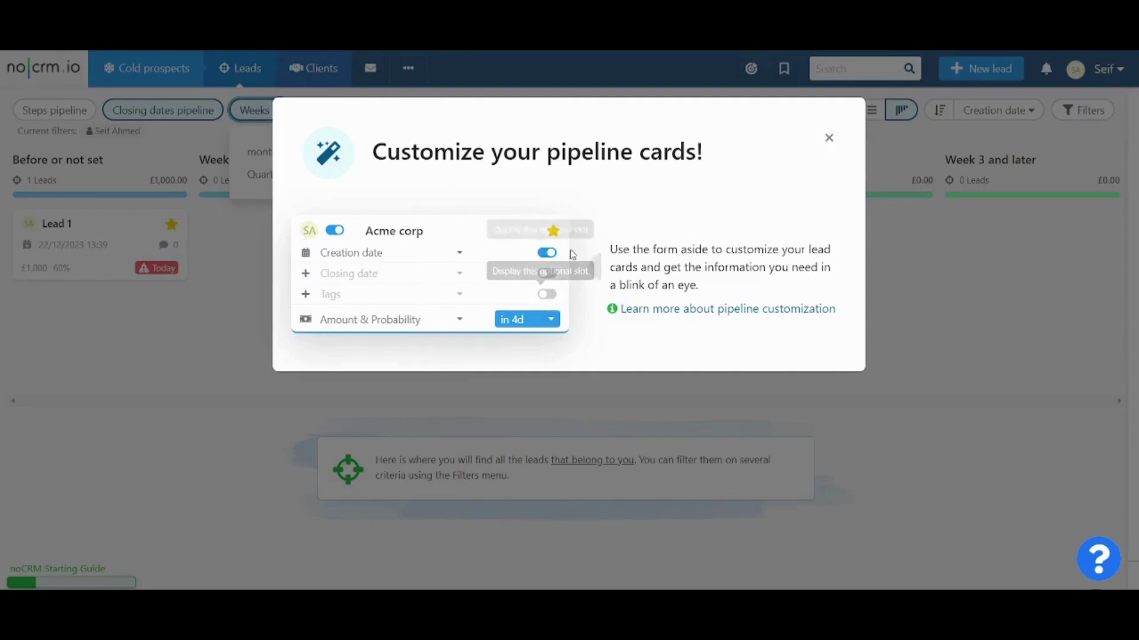
left_click(829, 140)
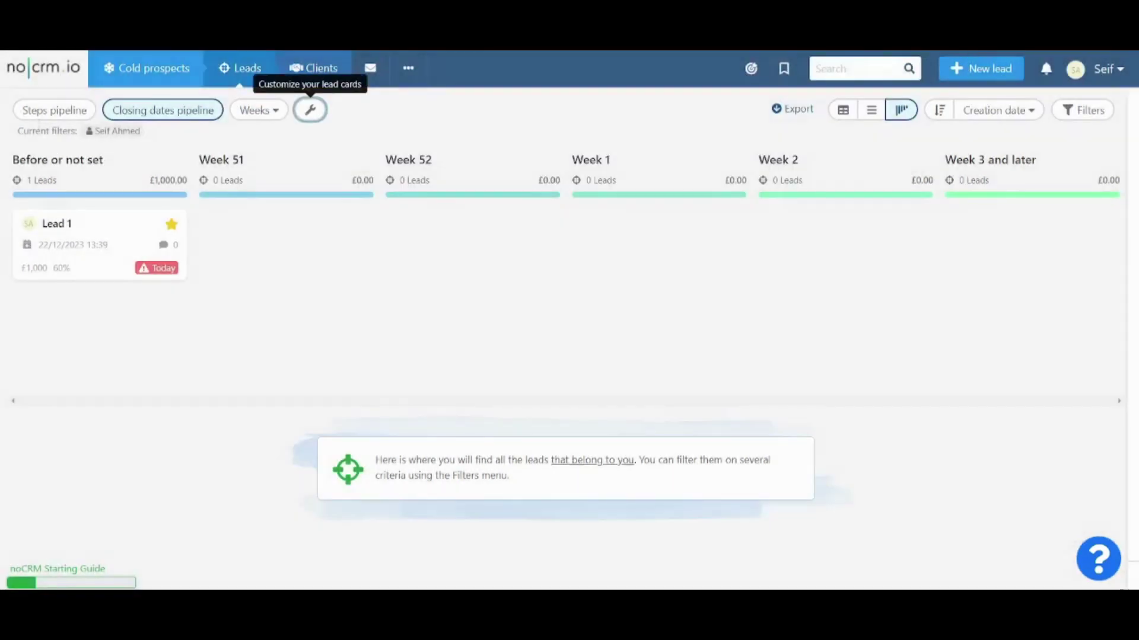
left_click(54, 116)
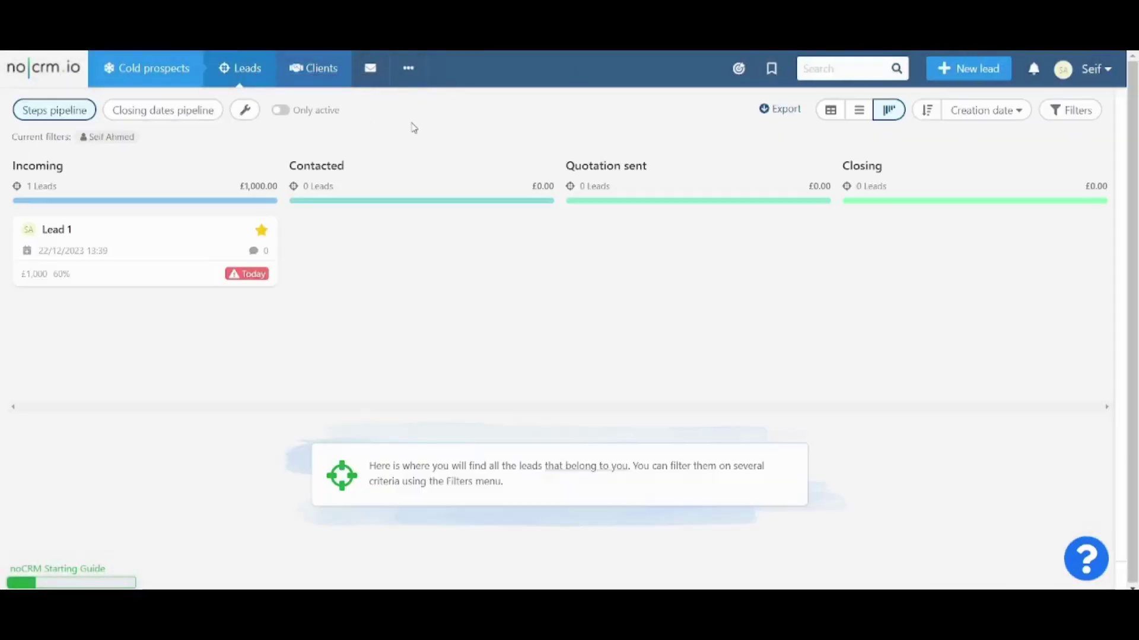
Step: Browse the sort order and filter options, then open Lead 1's details
left_click(989, 111)
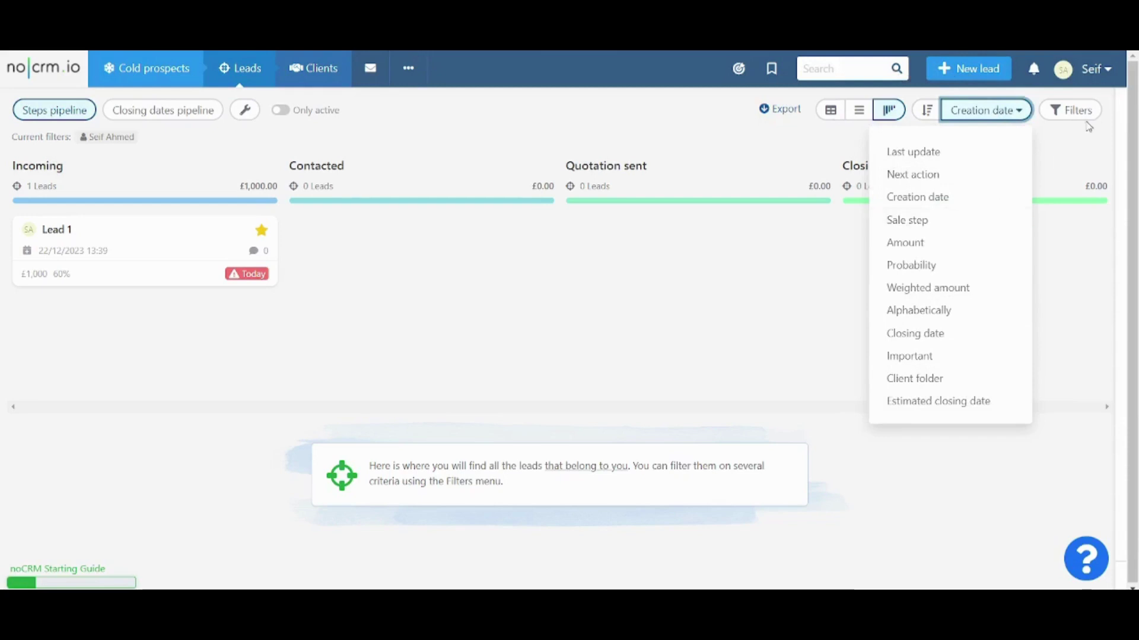
left_click(1071, 111)
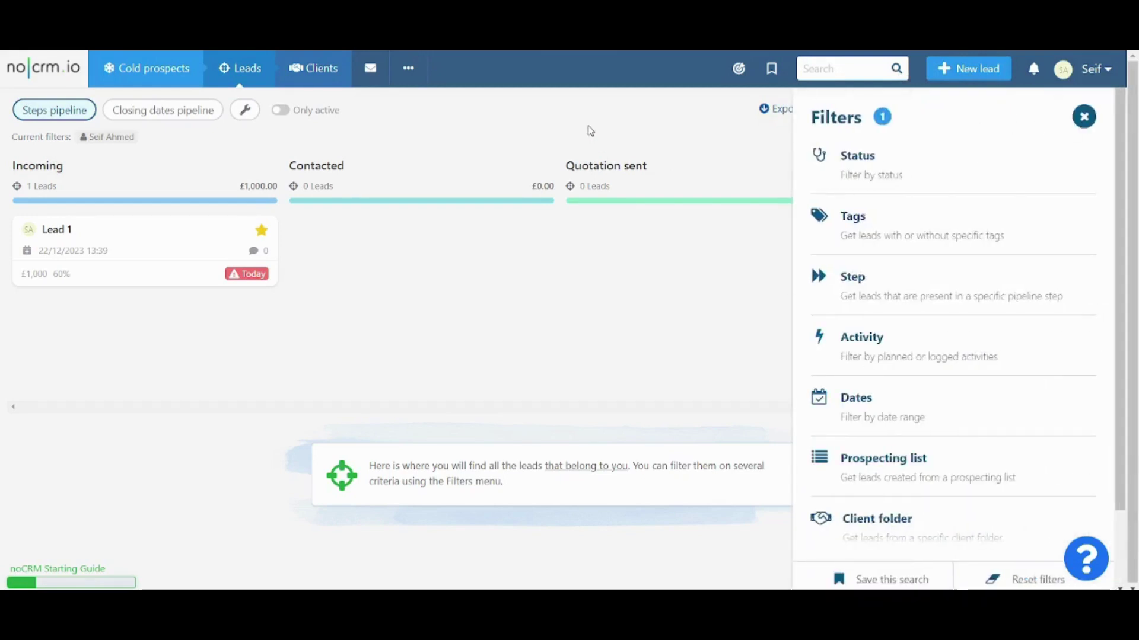
left_click(1084, 117)
left_click(179, 254)
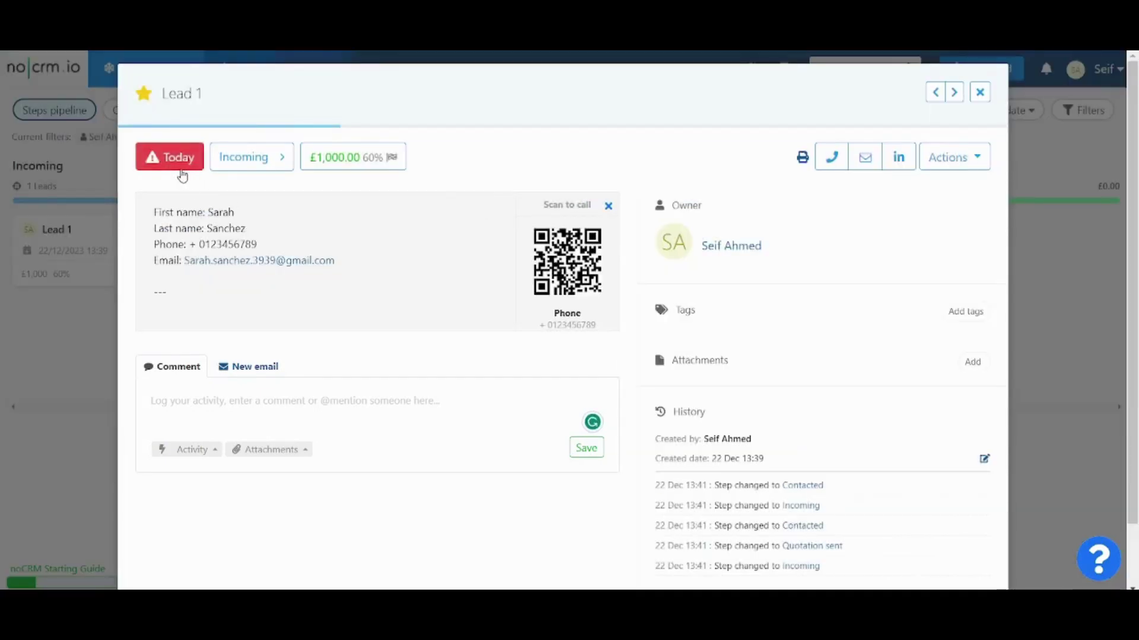
Step: Mark Lead 1 as Won with its £1,000 deal amount
left_click(181, 169)
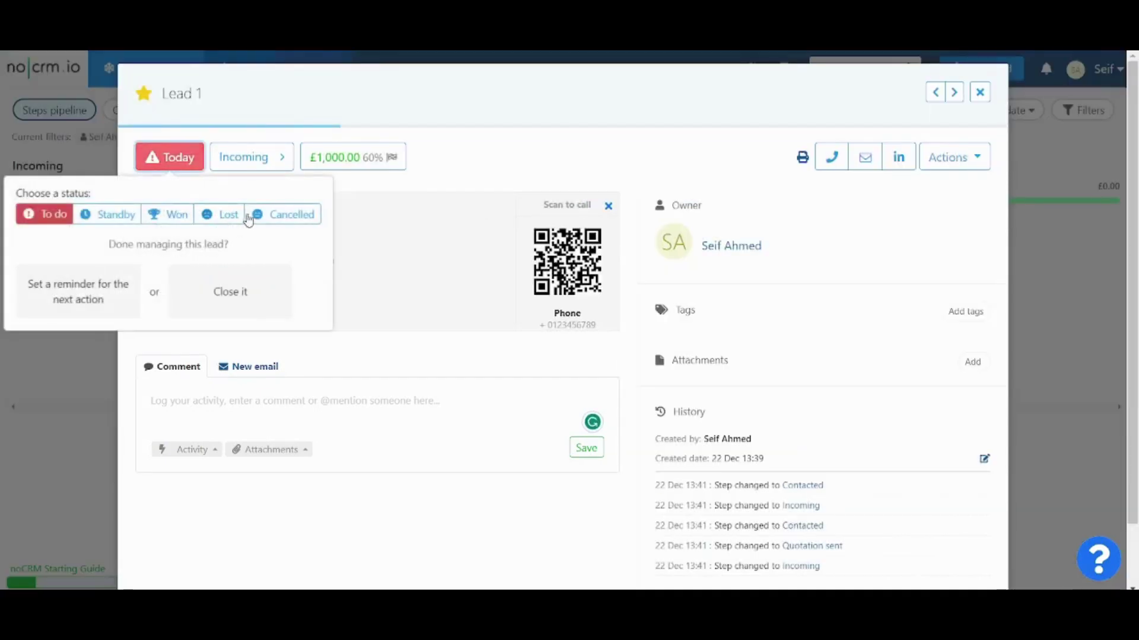
left_click(178, 221)
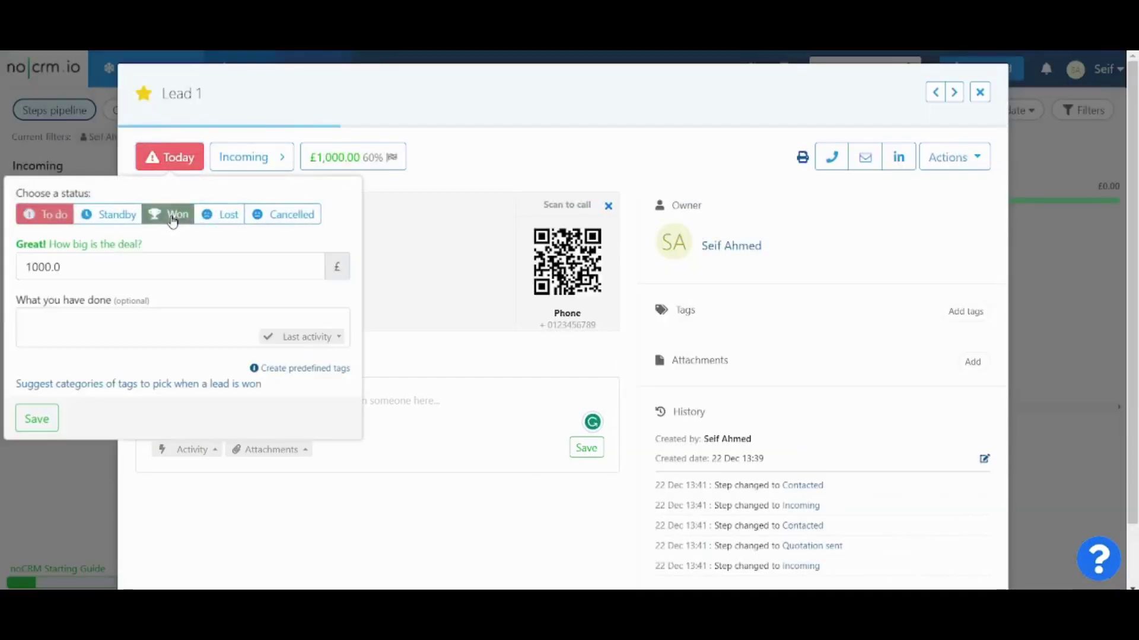
left_click(32, 419)
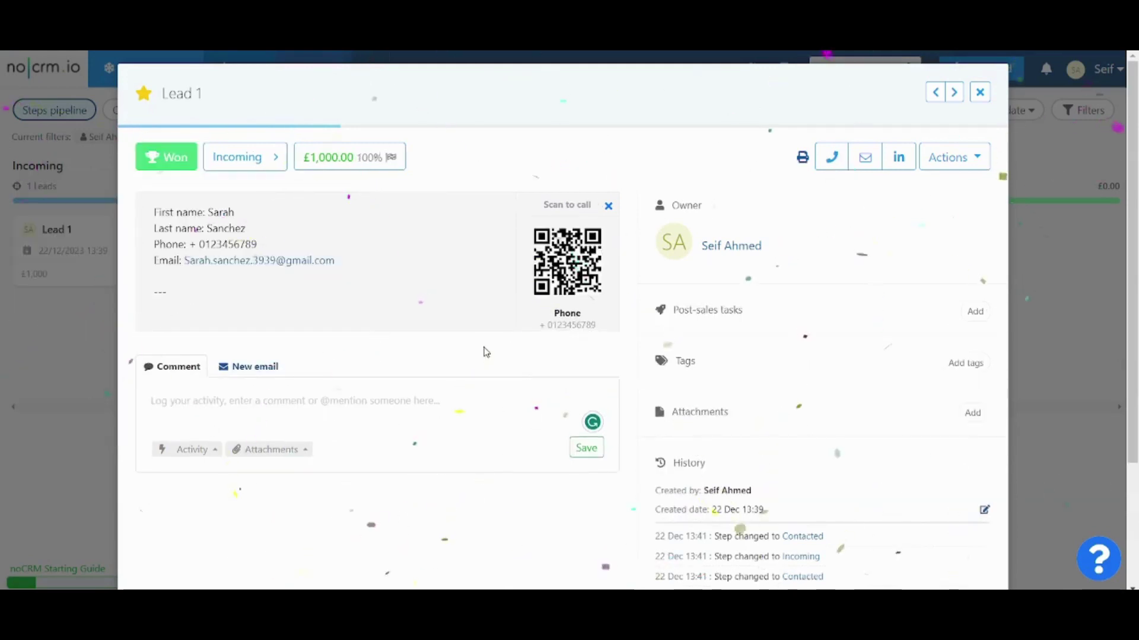
Step: Check the Add to a client folder option, dismiss it, and close Lead 1
left_click(959, 162)
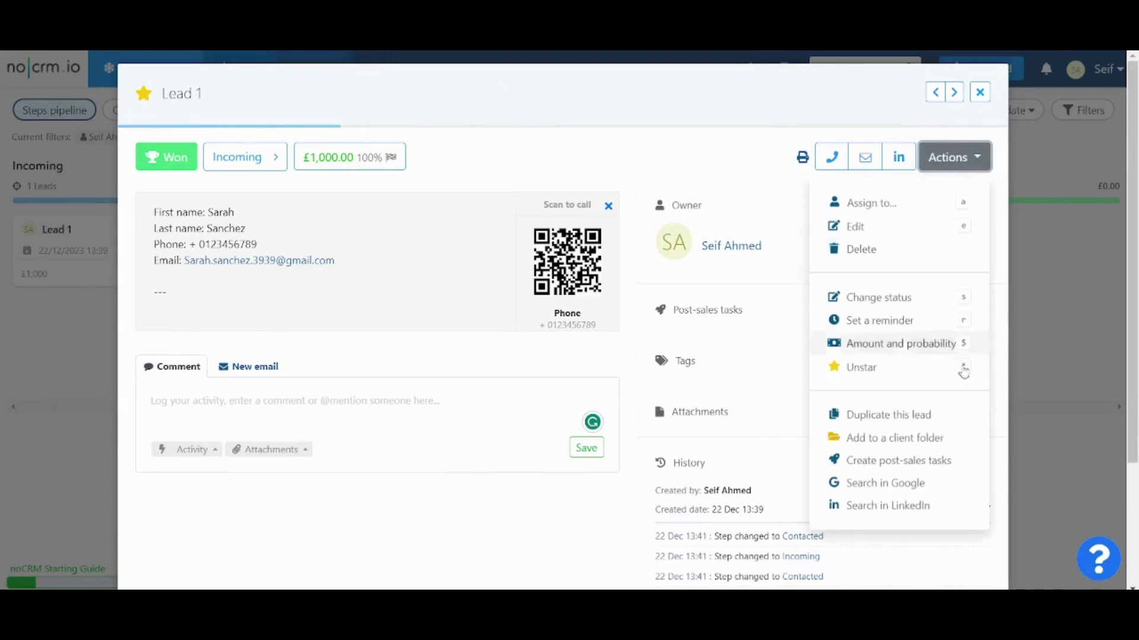
left_click(903, 442)
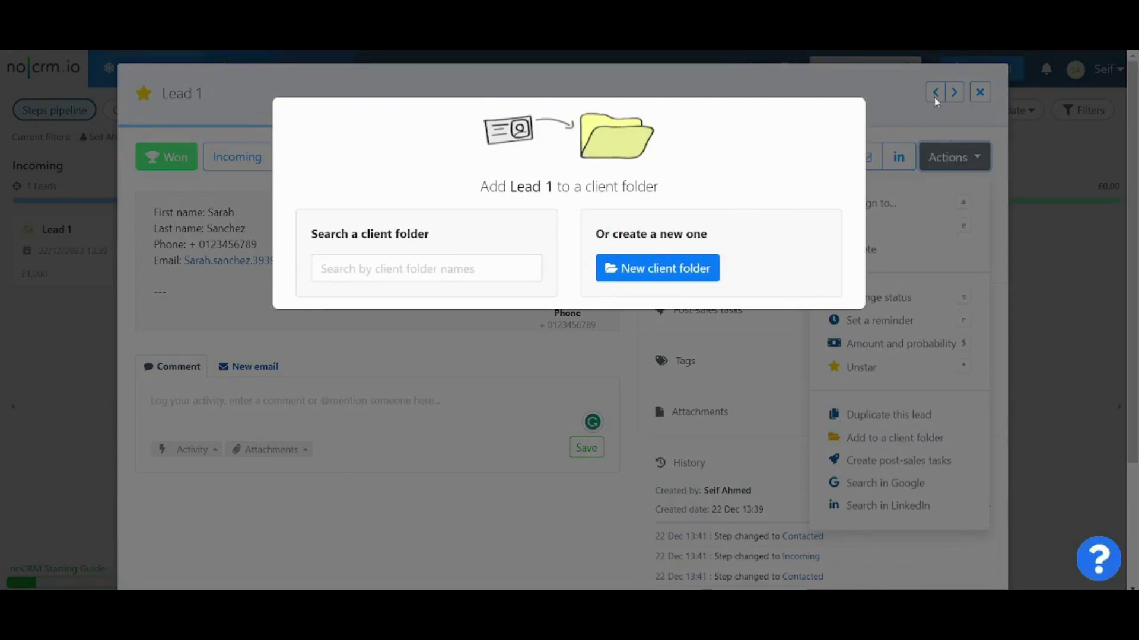
left_click(935, 104)
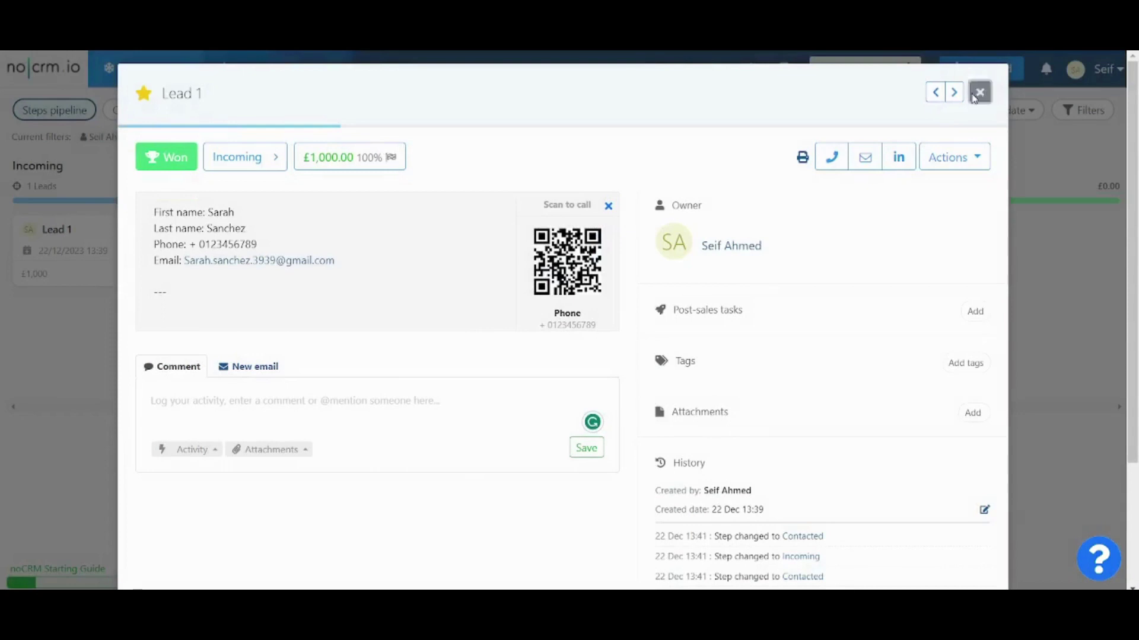
left_click(978, 93)
left_click(329, 70)
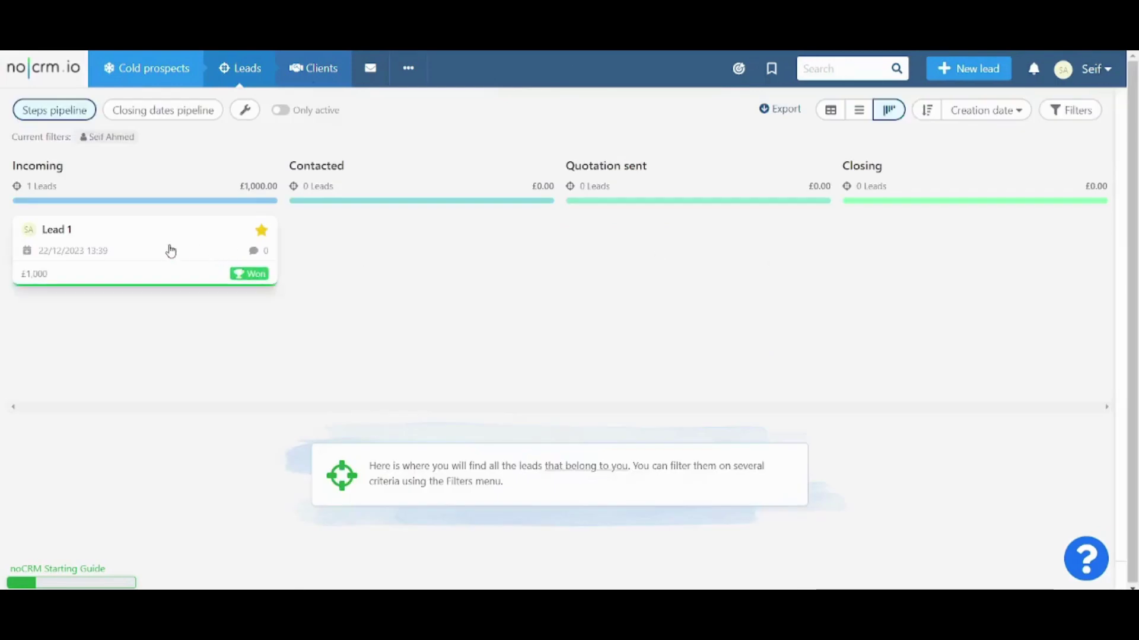
Step: Move the Won Lead 1 card from Incoming into the Closing stage and reopen it
left_click(170, 245)
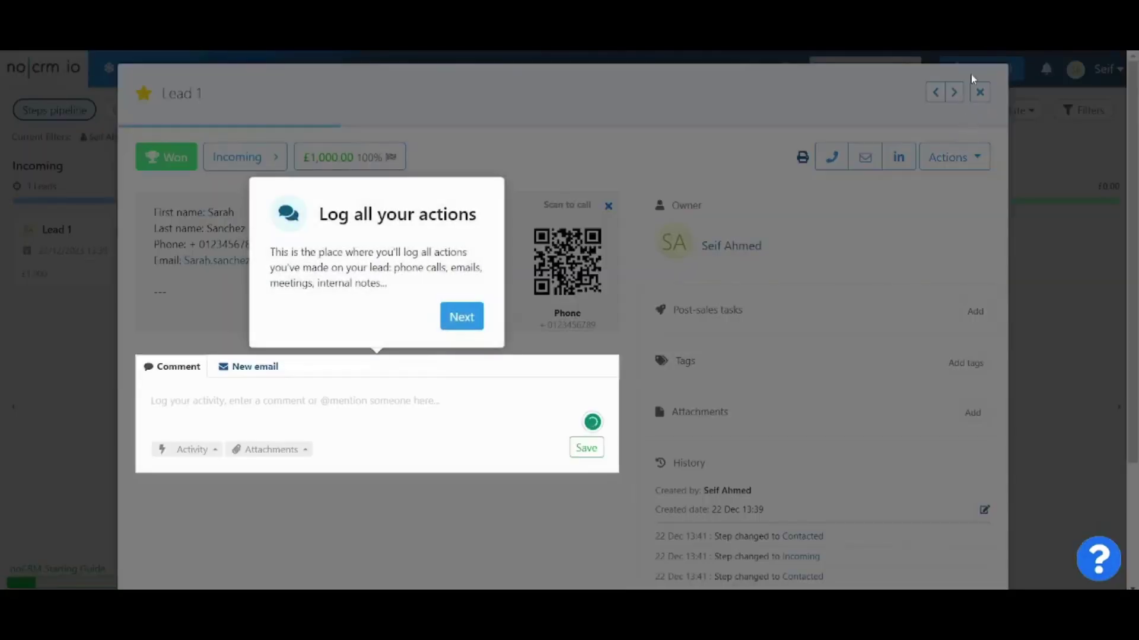
left_click(970, 73)
left_click(980, 92)
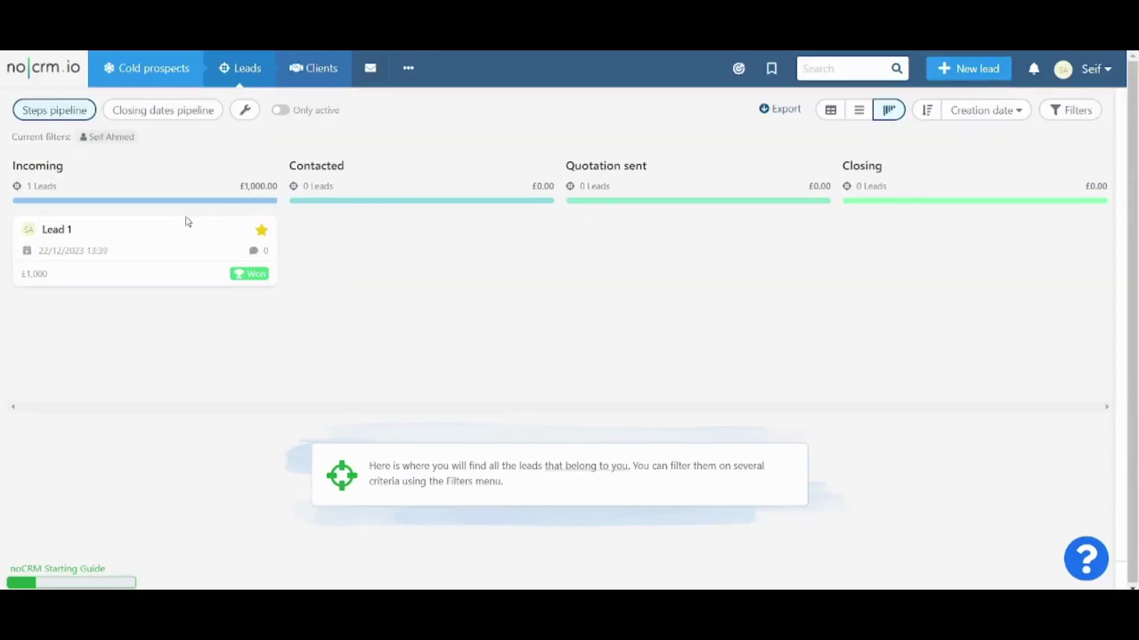
left_click_drag(140, 249, 945, 241)
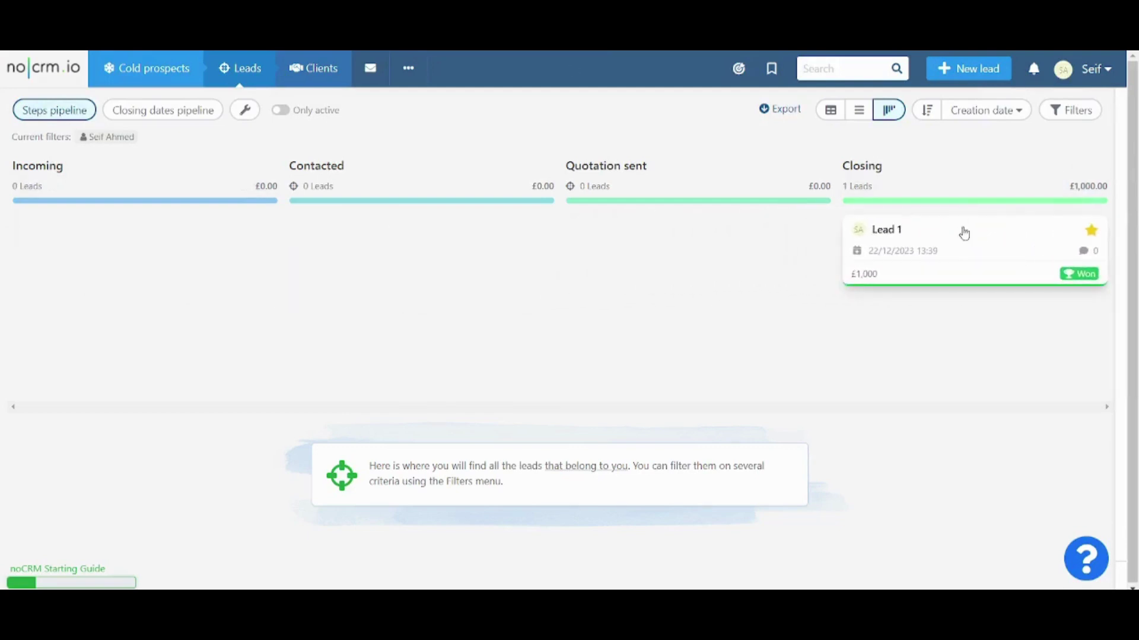
left_click(970, 250)
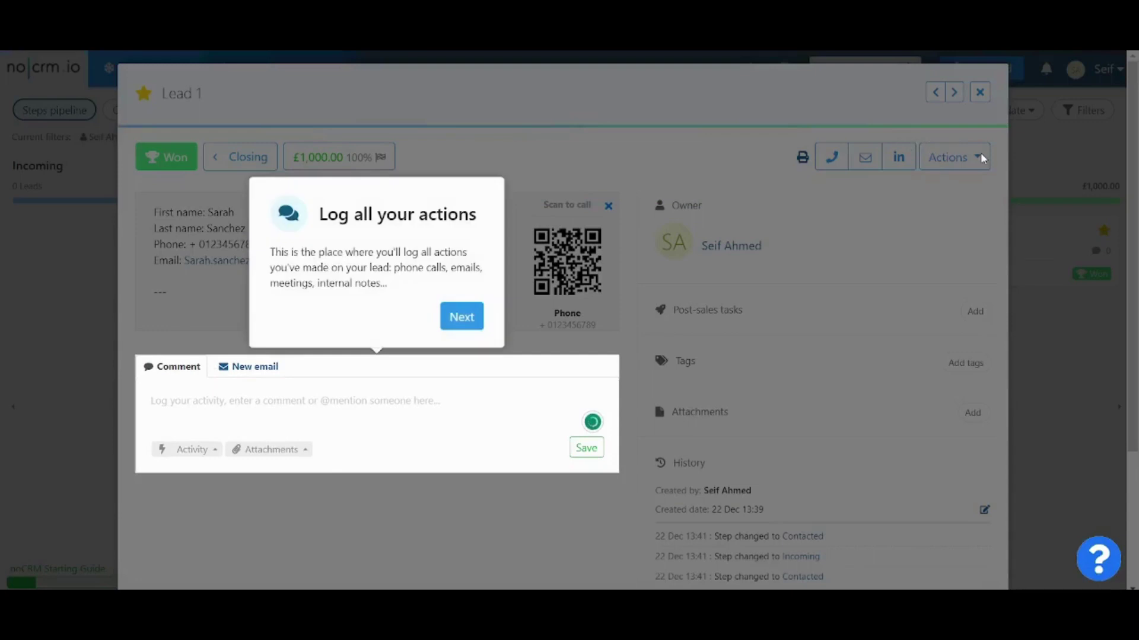
left_click(980, 152)
left_click(982, 157)
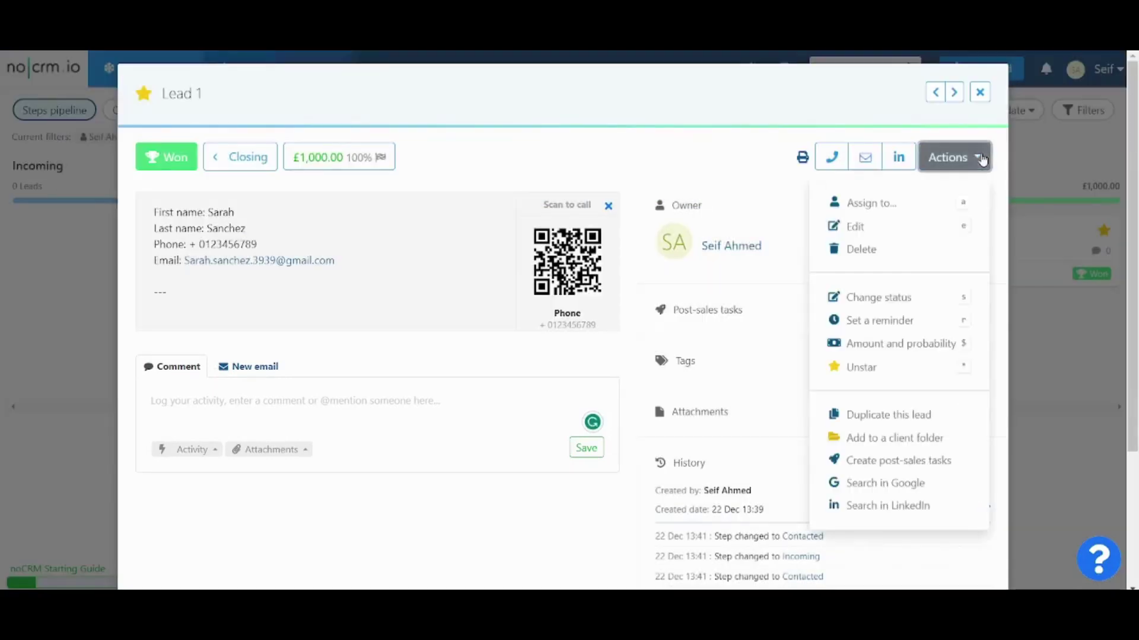
Step: Create a new client folder named 'Client 1' containing Lead 1, then close the lead
left_click(886, 440)
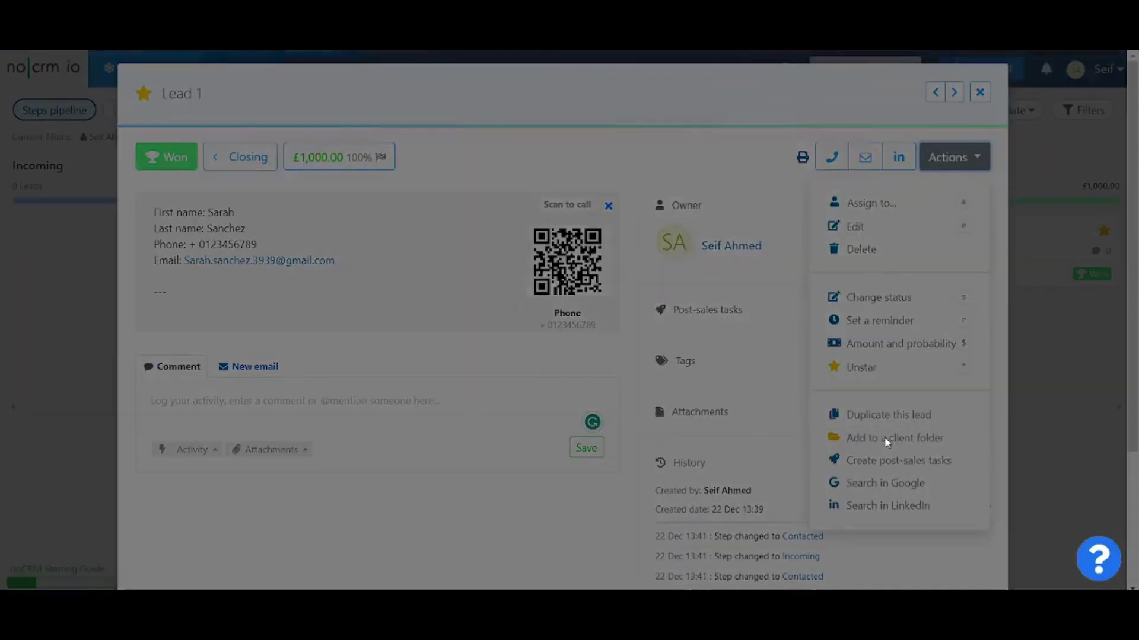
left_click(631, 324)
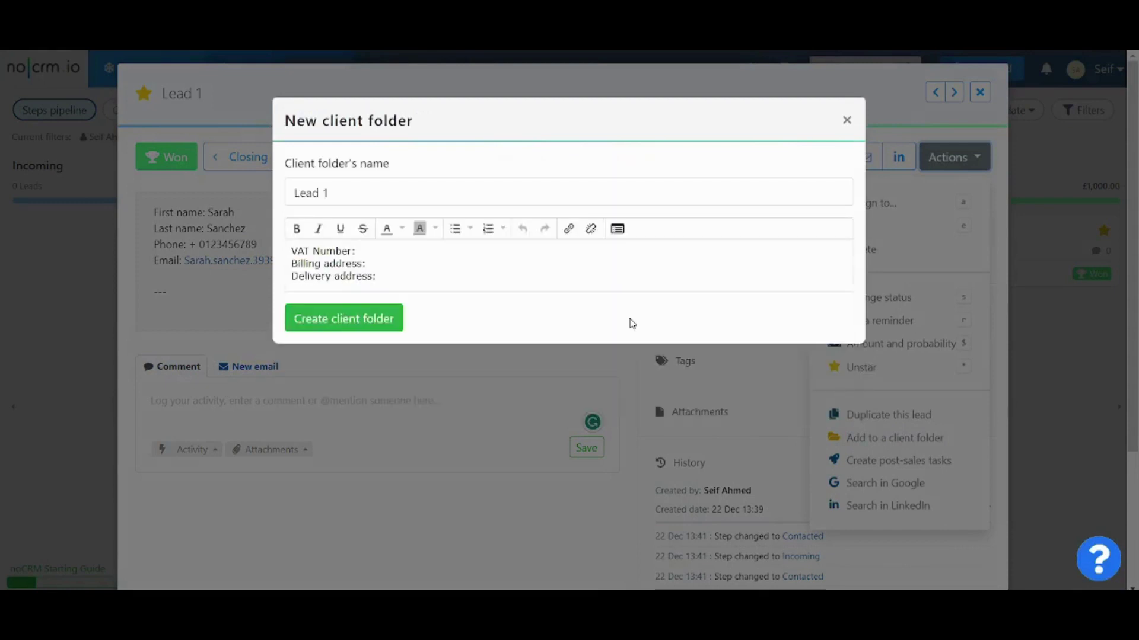
left_click_drag(383, 201, 237, 190)
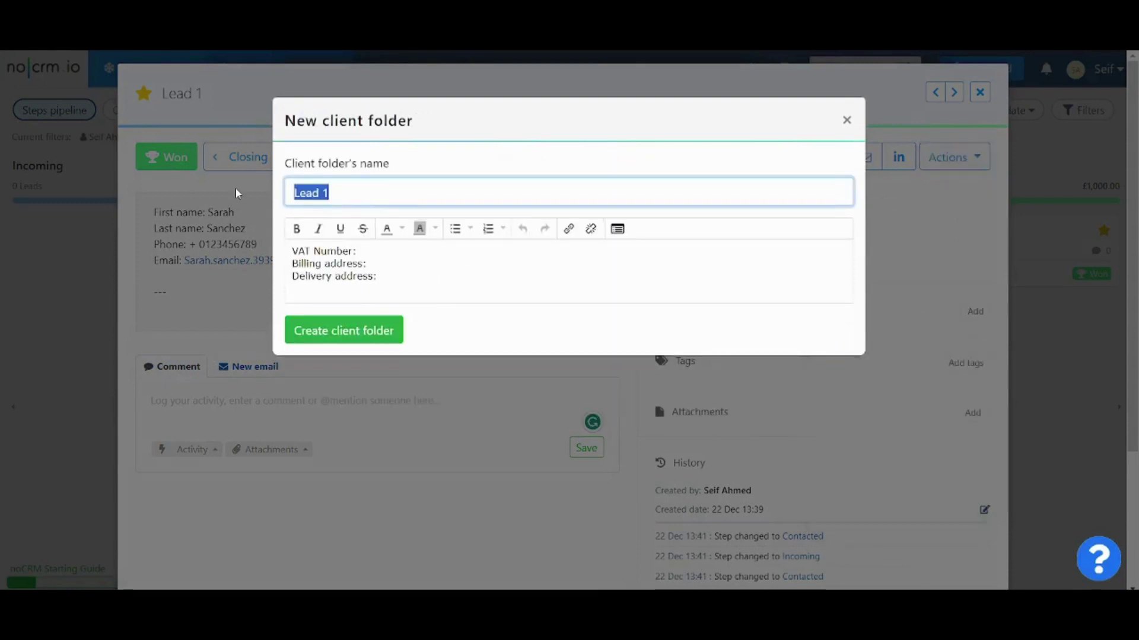
type("Client 1")
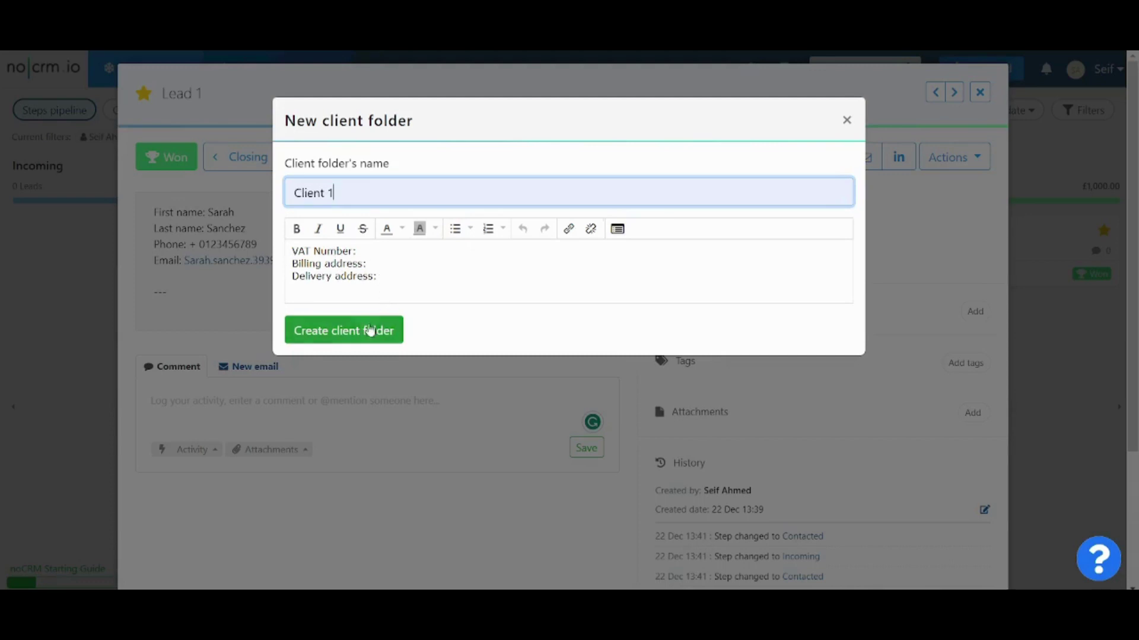
left_click(370, 331)
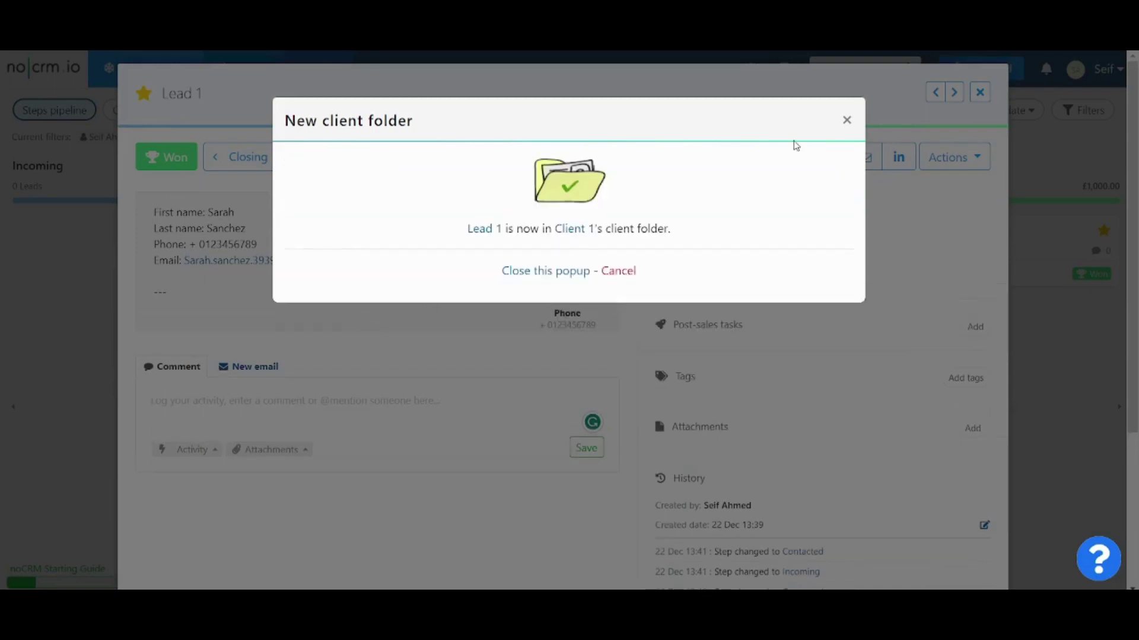
left_click(846, 120)
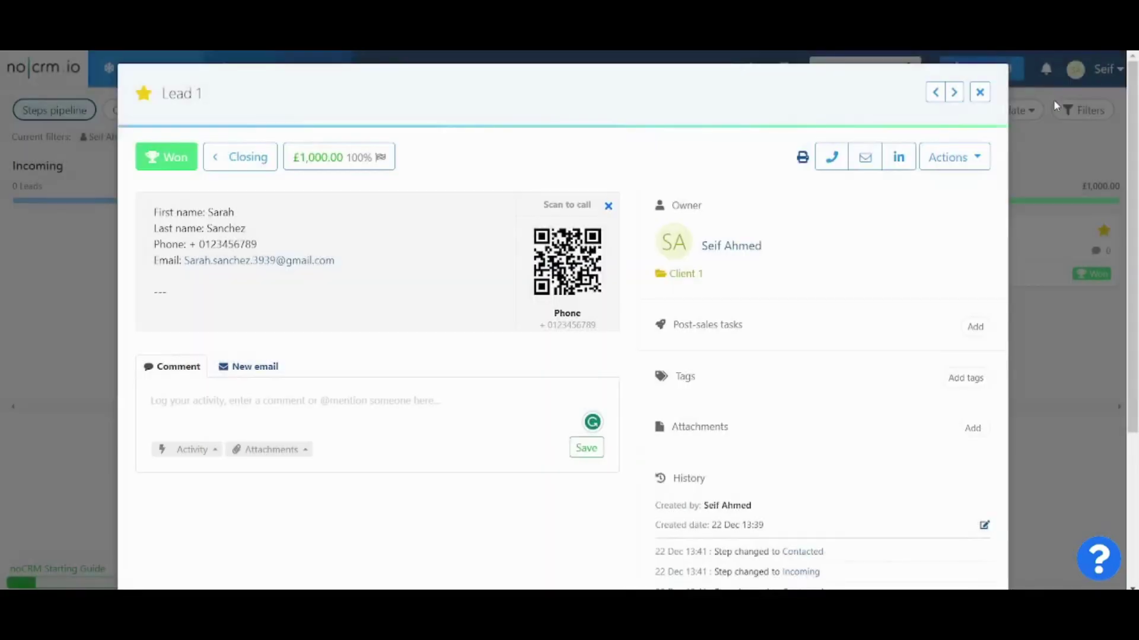
left_click(980, 93)
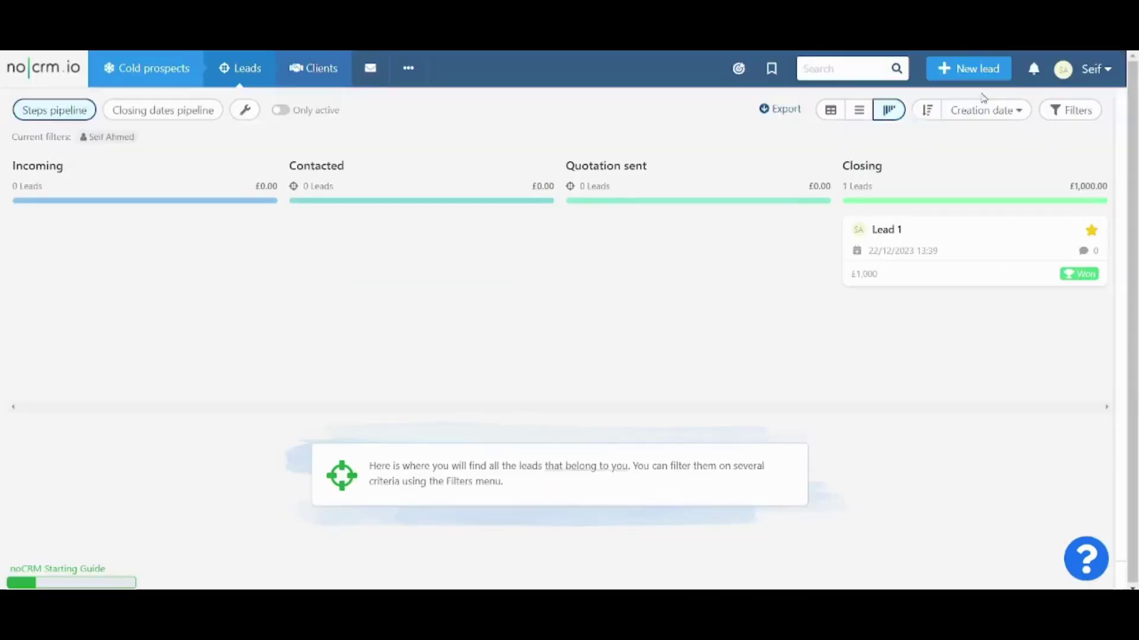
Step: View the client folders list, then open the Tools page from the extra sections menu
left_click(340, 86)
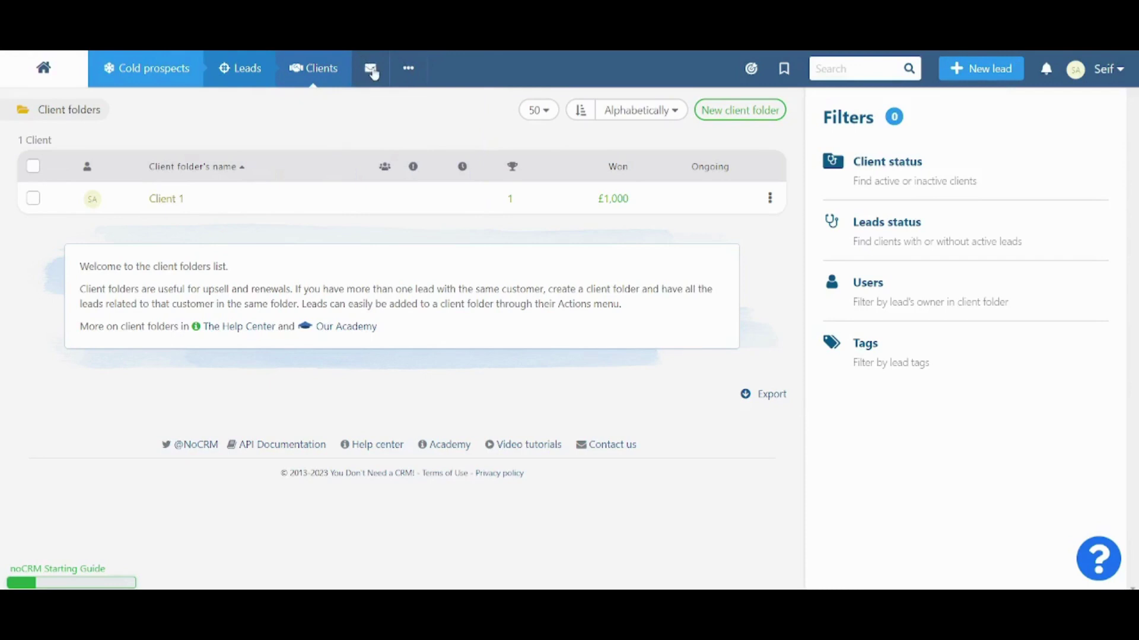
left_click(408, 70)
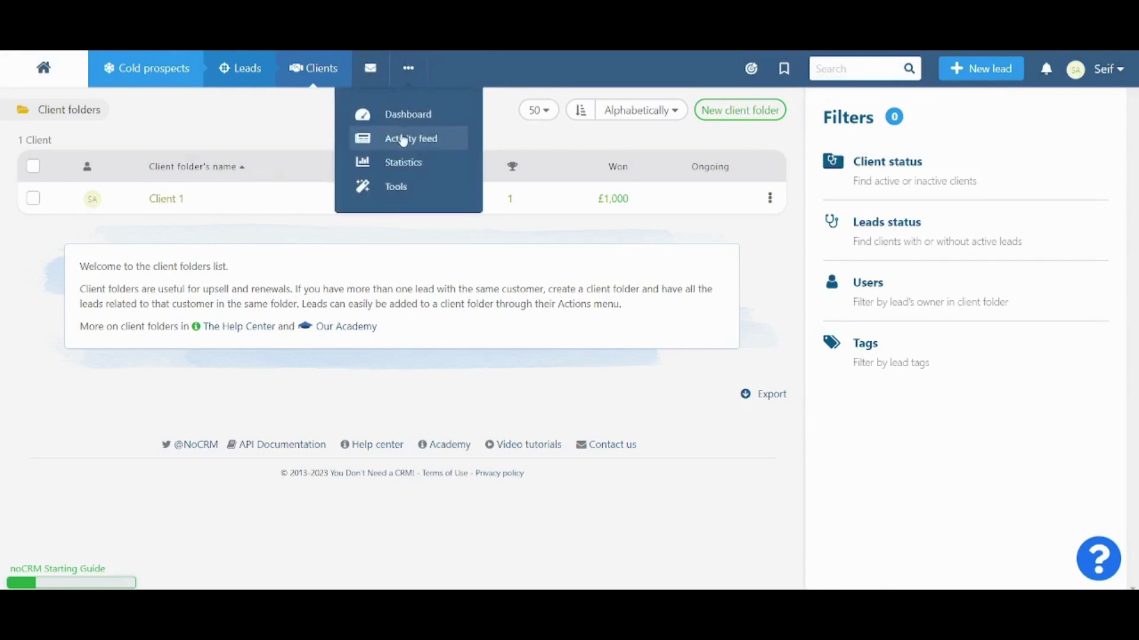
left_click(401, 196)
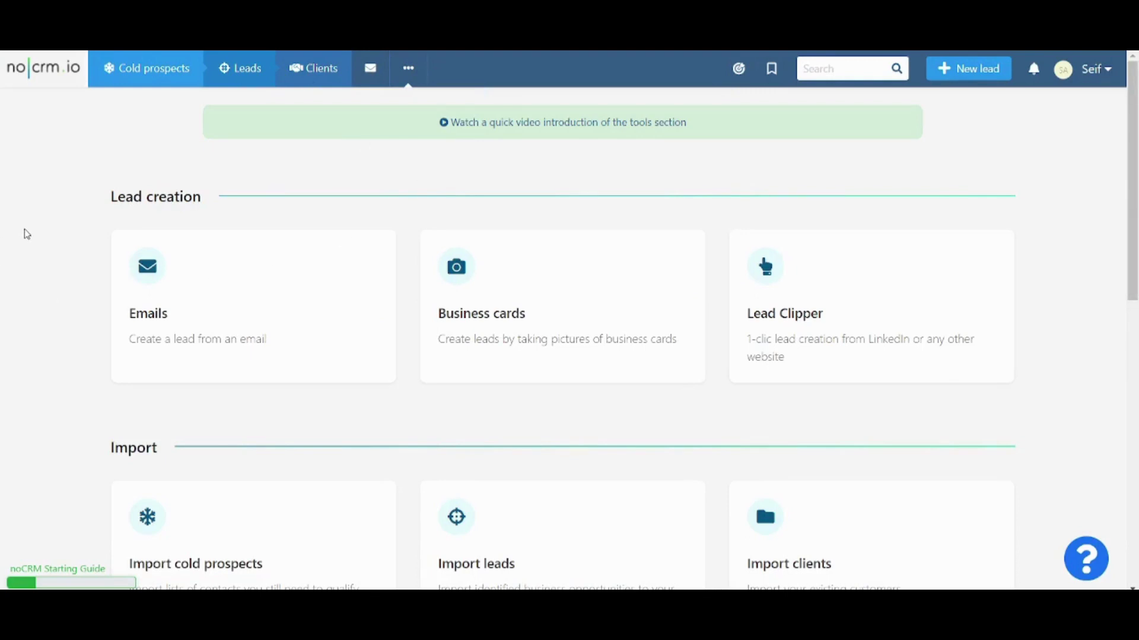
scroll(24, 229, "down", 1)
scroll(23, 229, "up", 1)
scroll(94, 212, "down", 6)
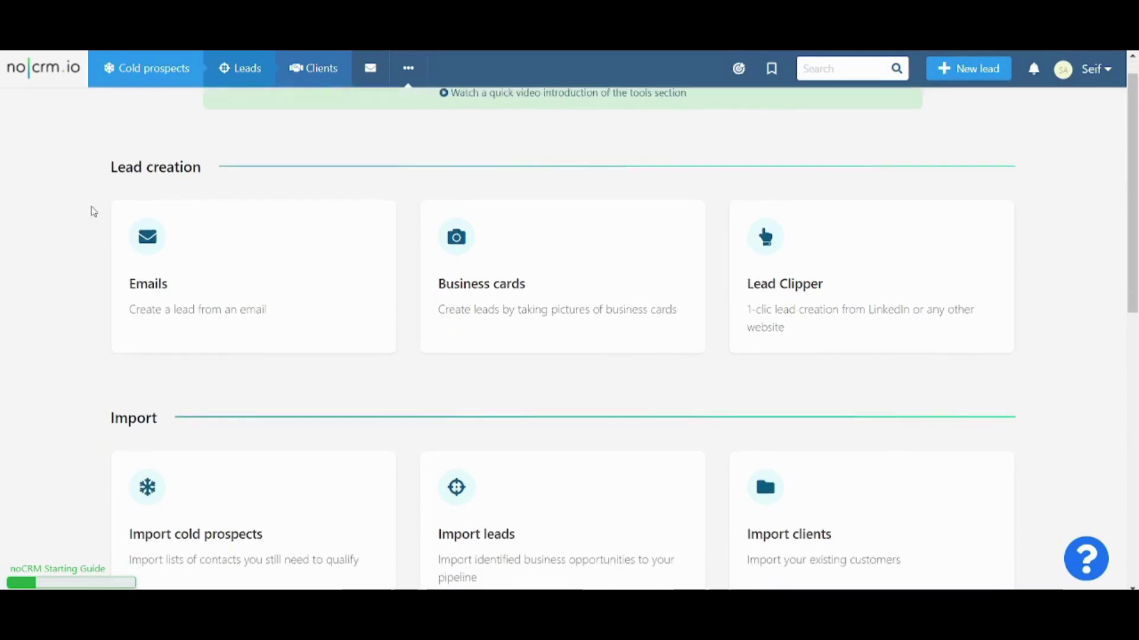
scroll(94, 212, "down", 4)
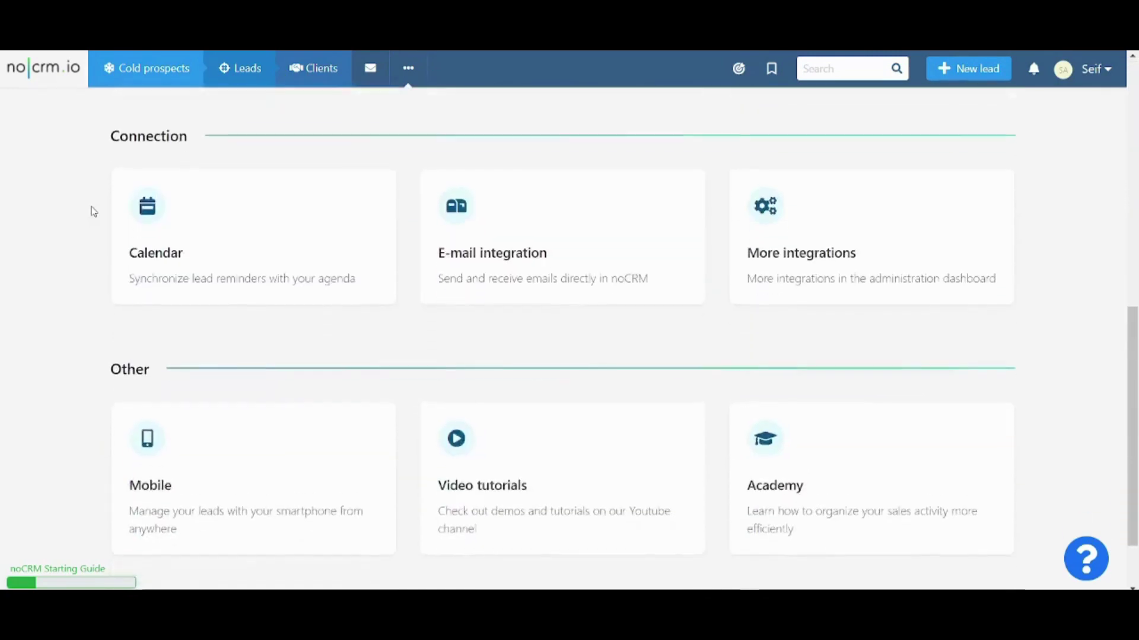
scroll(94, 212, "up", 1)
scroll(94, 212, "up", 10)
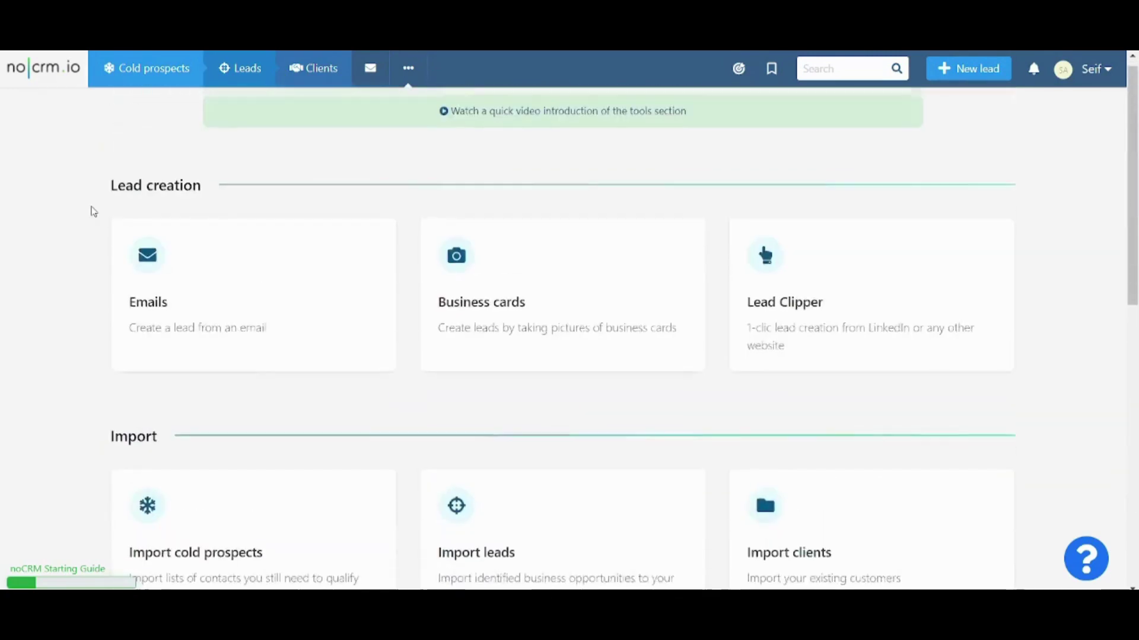